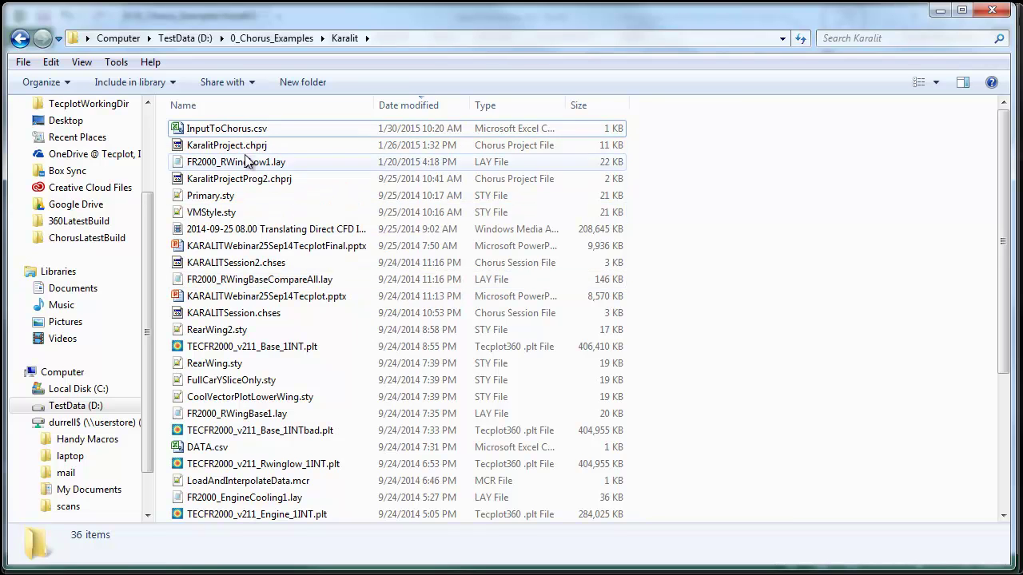
Scroll through the Karalit example folder to locate InputToChorus.csv.
{"action": "scroll", "coordinate": [343, 337], "scroll_direction": "down", "scroll_amount": 4}
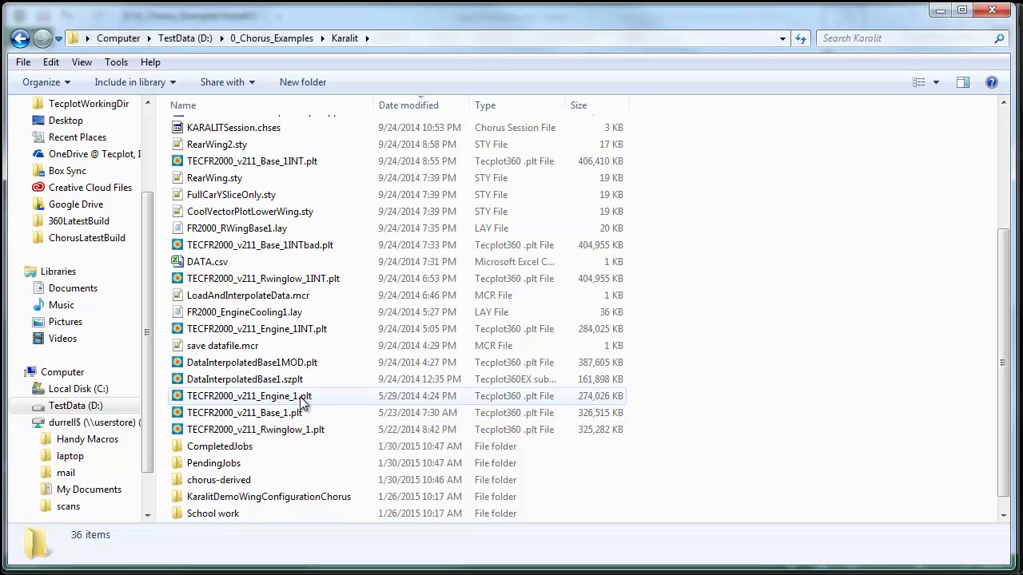
{"action": "scroll", "coordinate": [302, 399], "scroll_direction": "up", "scroll_amount": 4}
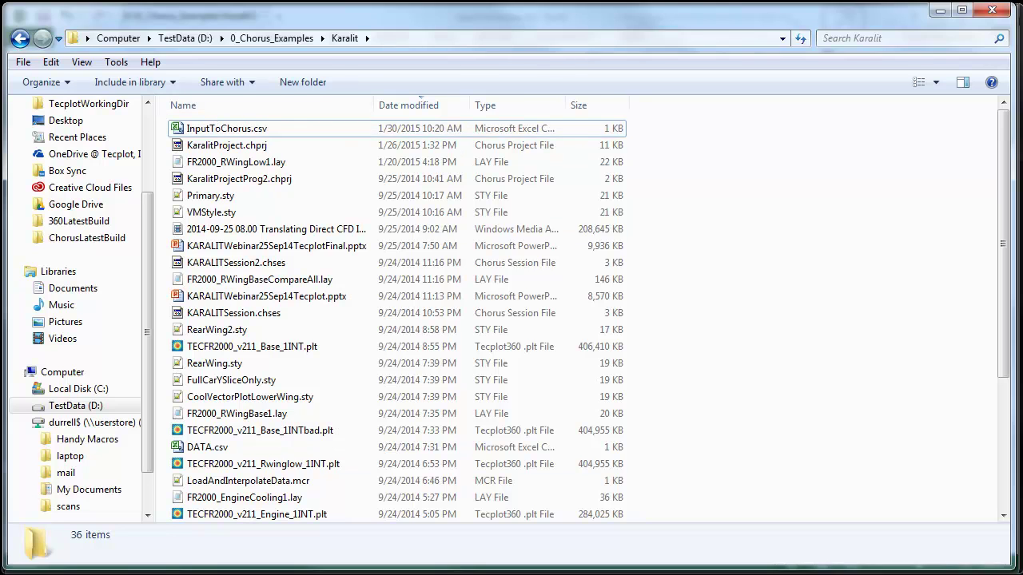
Open InputToChorus.csv in Excel and review its DataFile, layout, image, CaseType and WingPosition columns.
{"action": "double_click", "coordinate": [226, 128]}
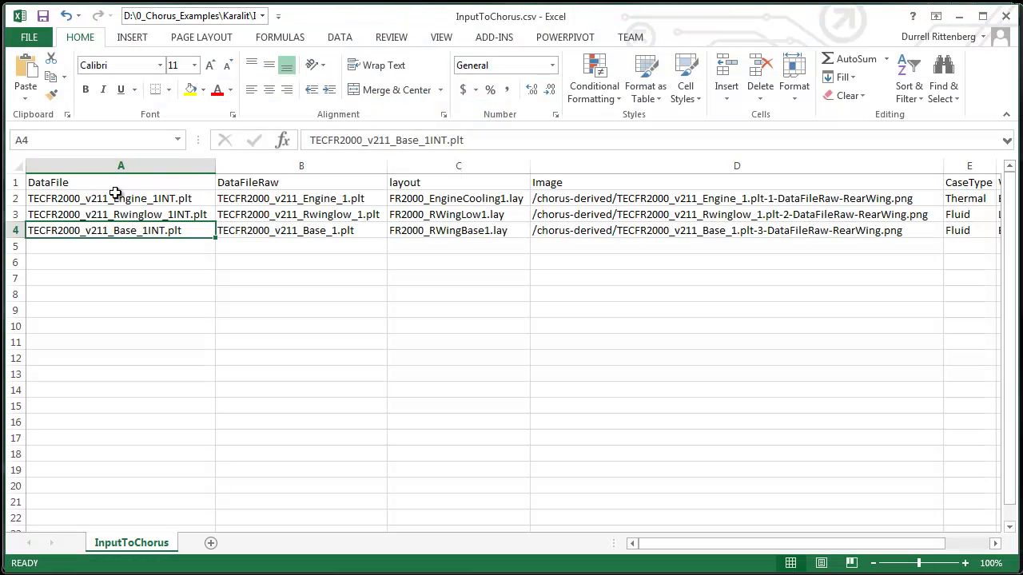
{"action": "left_click", "coordinate": [34, 199]}
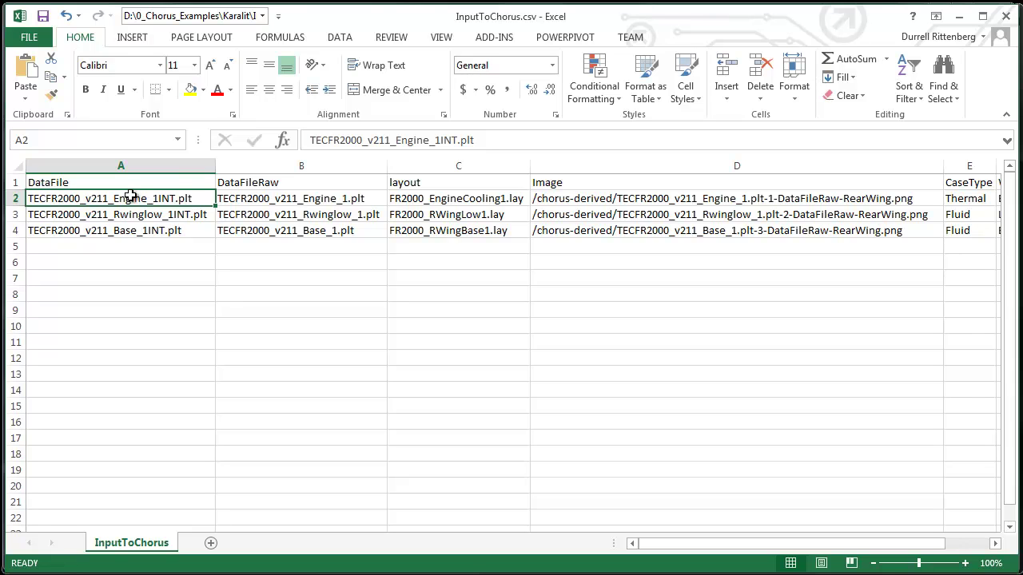
{"action": "left_click", "coordinate": [244, 198]}
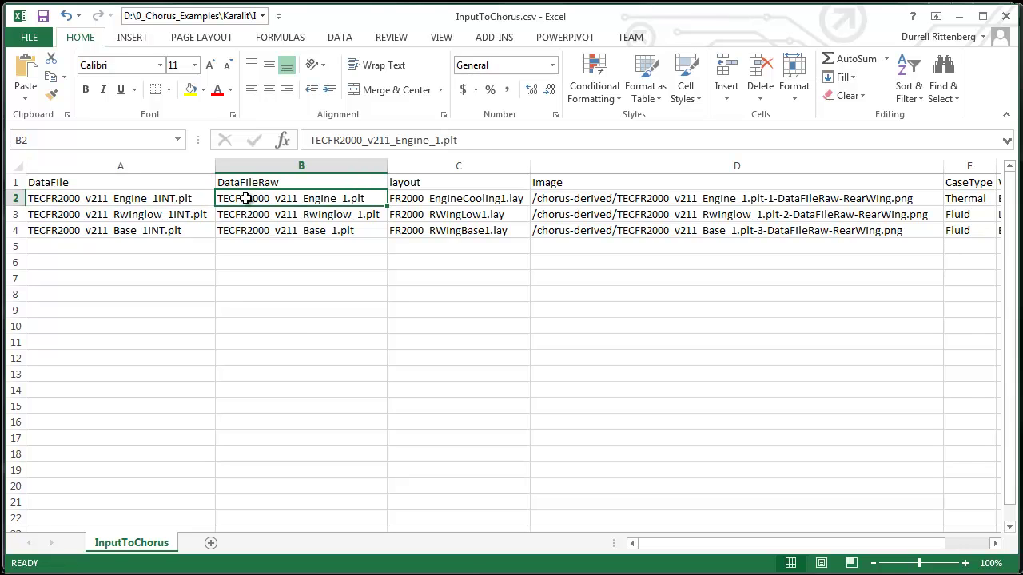
{"action": "left_click", "coordinate": [437, 199]}
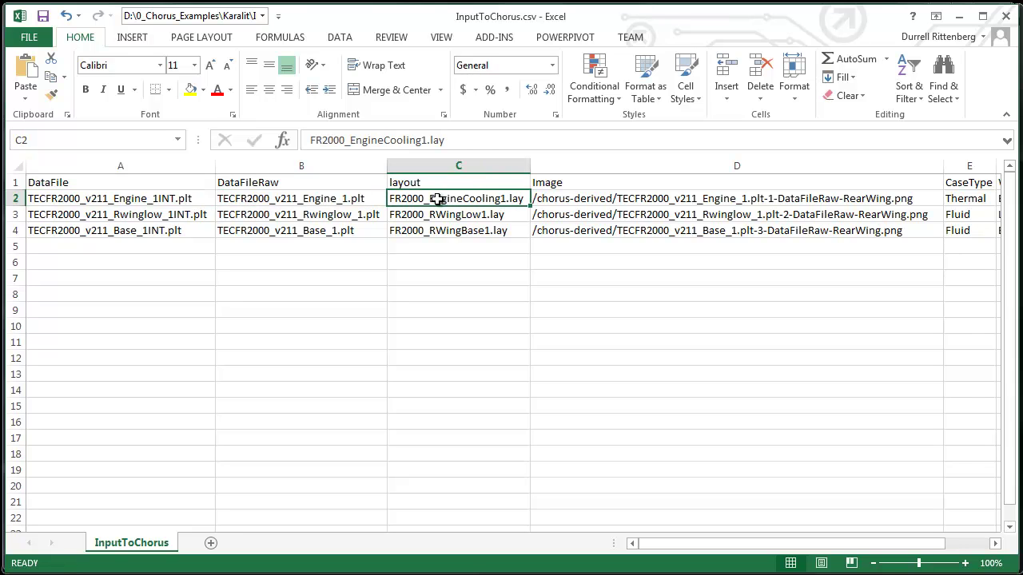
{"action": "left_click", "coordinate": [601, 197]}
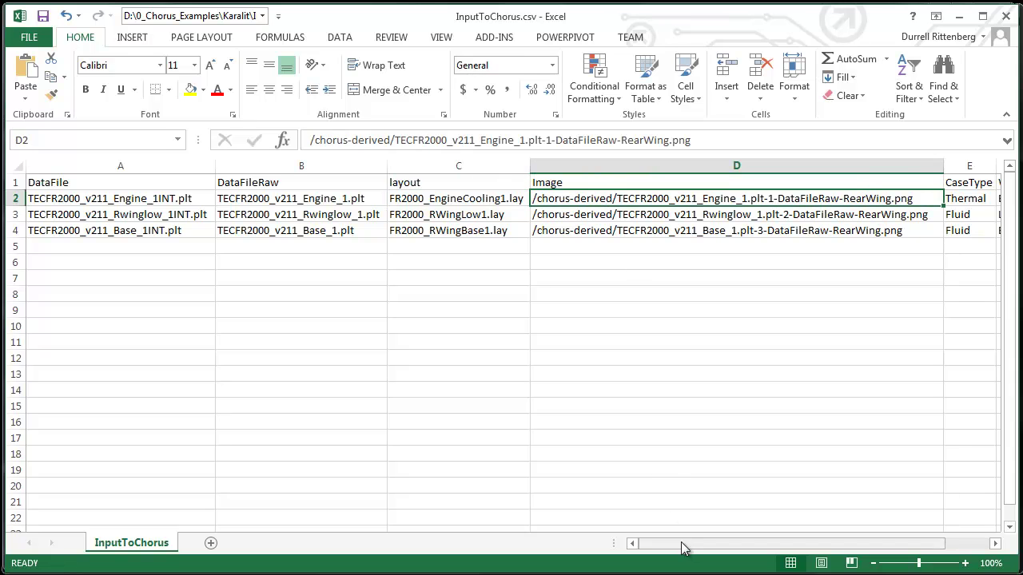
{"action": "left_click_drag", "start_coordinate": [683, 547], "coordinate": [723, 544]}
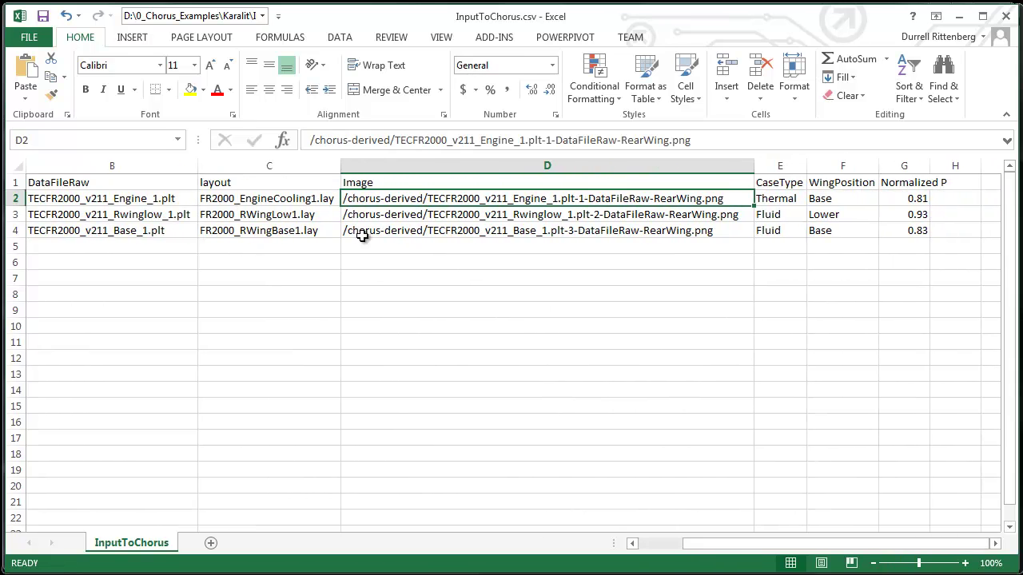
{"action": "left_click", "coordinate": [791, 192]}
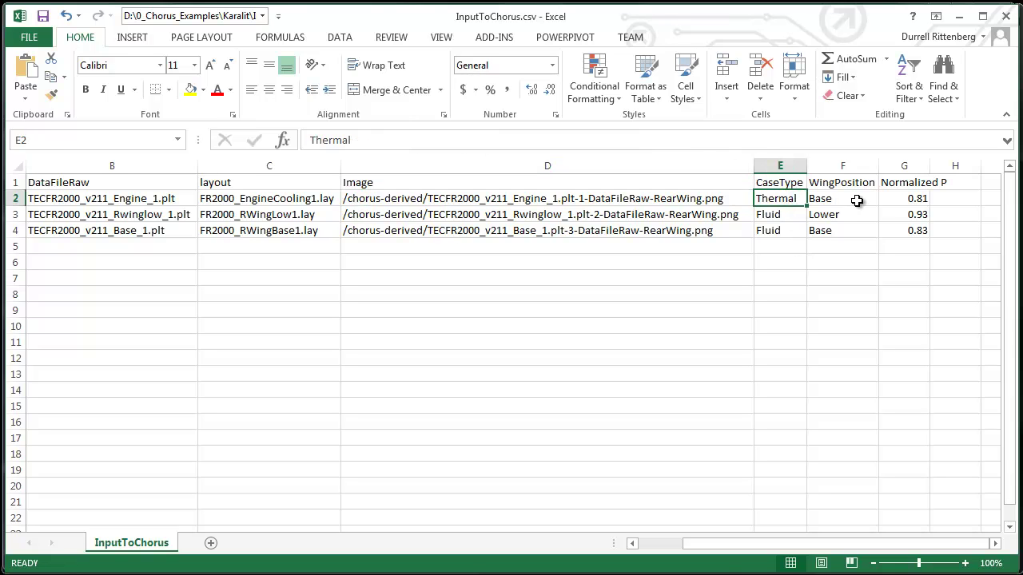
{"action": "left_click_drag", "start_coordinate": [856, 200], "coordinate": [845, 228]}
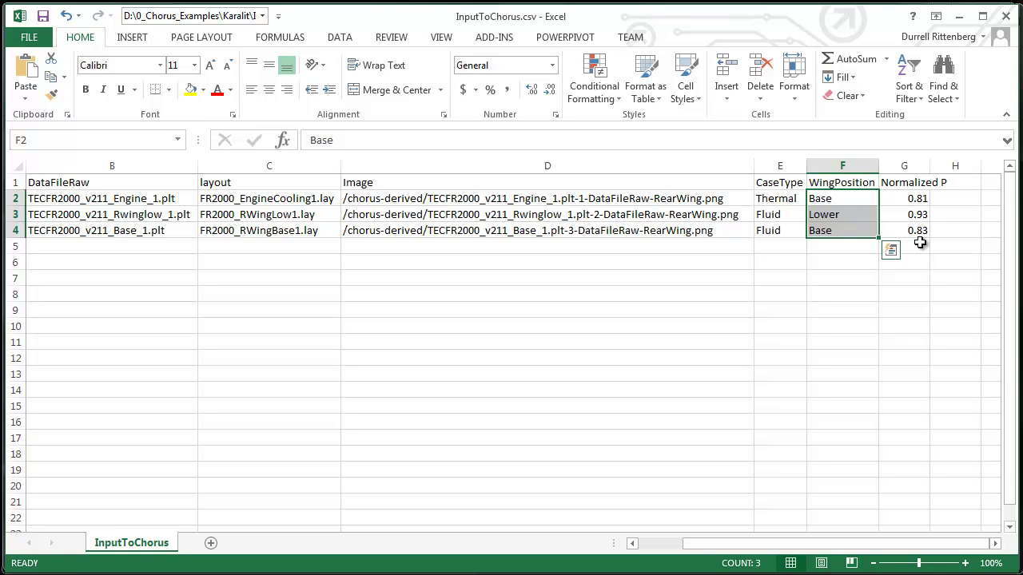
{"action": "left_click_drag", "start_coordinate": [738, 546], "coordinate": [645, 546]}
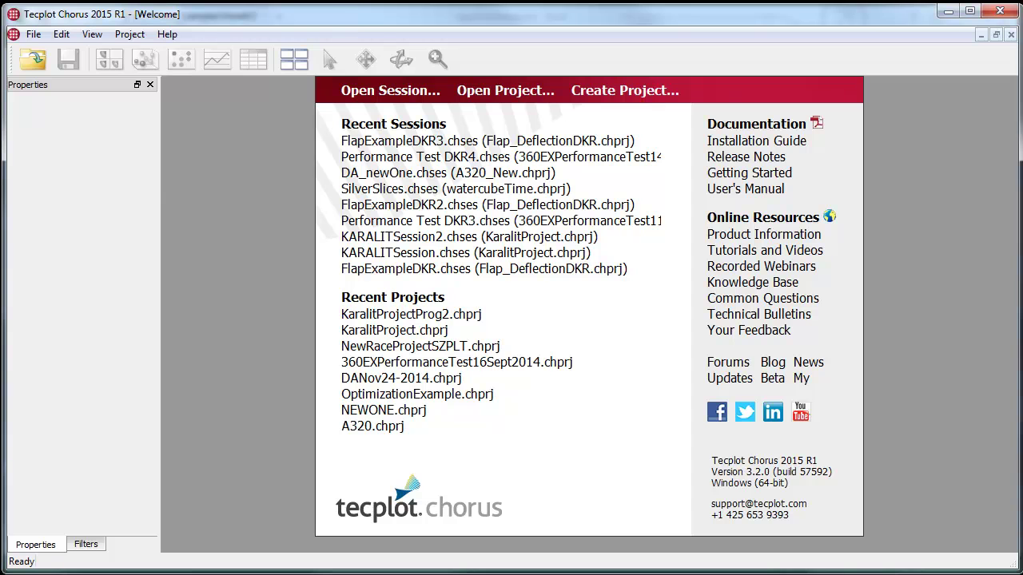
Create a new Chorus project from InputToChorus.csv using Open CSV Project.
{"action": "left_click", "coordinate": [34, 34]}
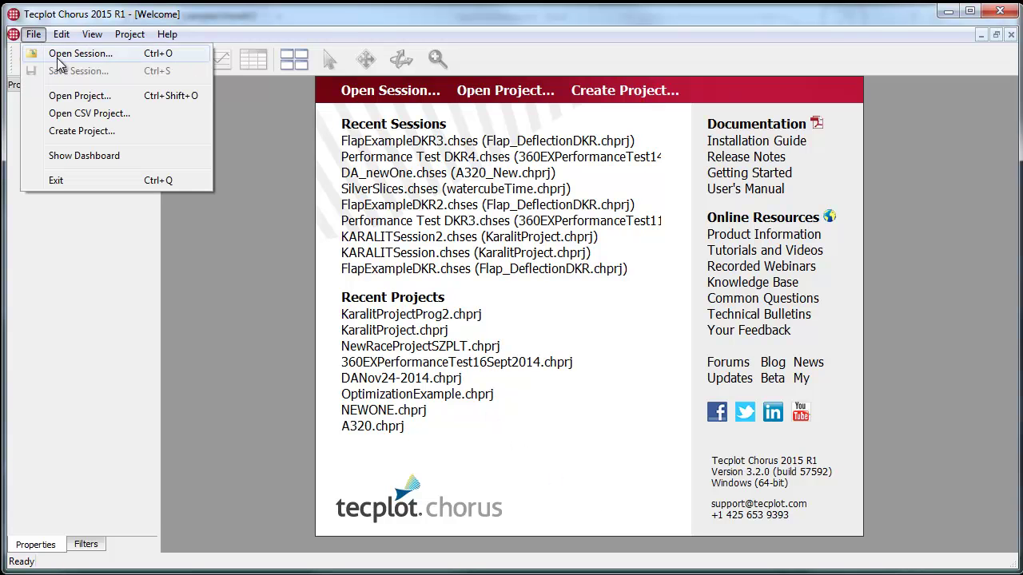
{"action": "left_click", "coordinate": [84, 110]}
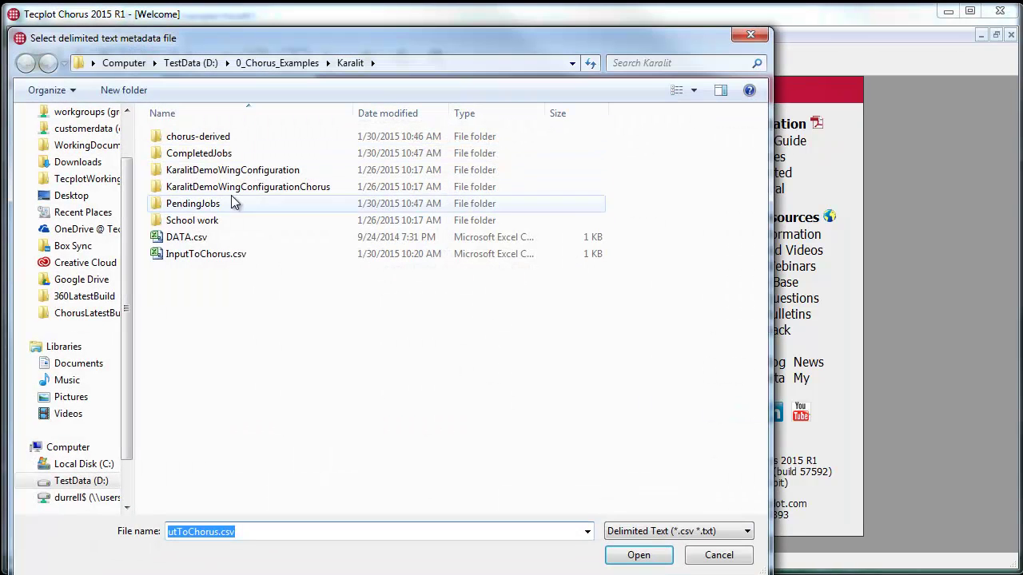
{"action": "left_click", "coordinate": [205, 257]}
{"action": "left_click", "coordinate": [638, 555]}
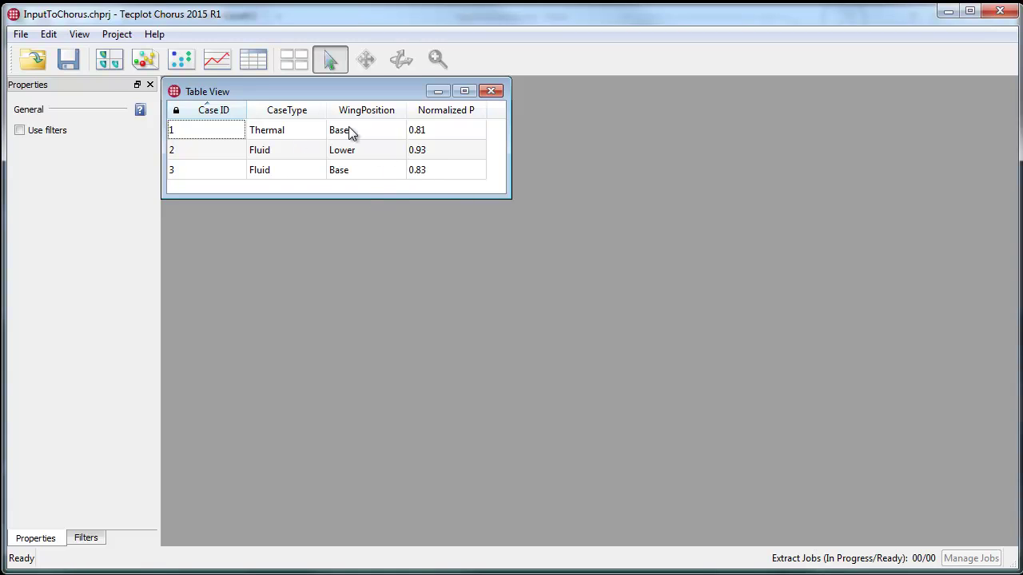
{"action": "right_click", "coordinate": [331, 149]}
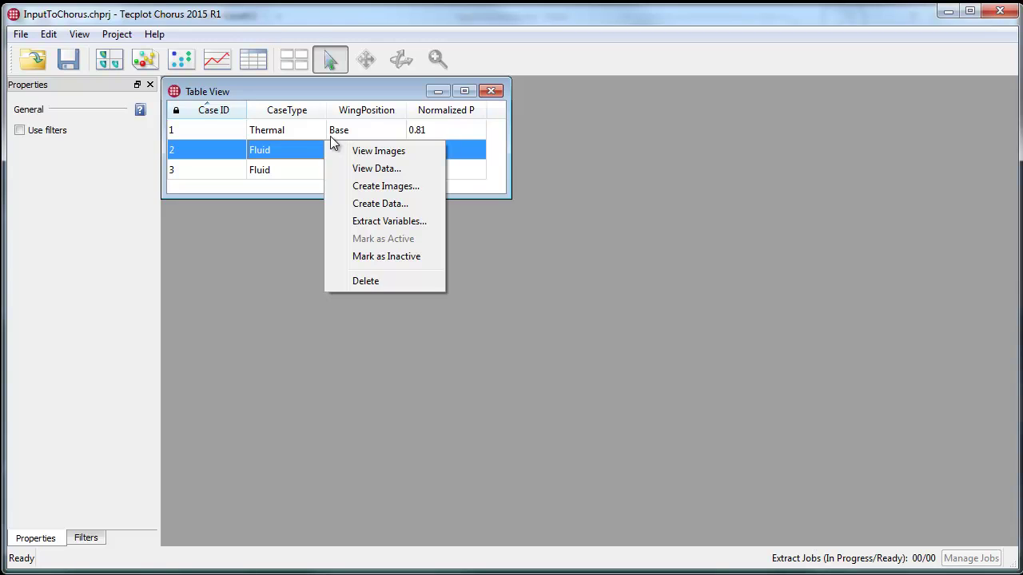
{"action": "left_click", "coordinate": [379, 151]}
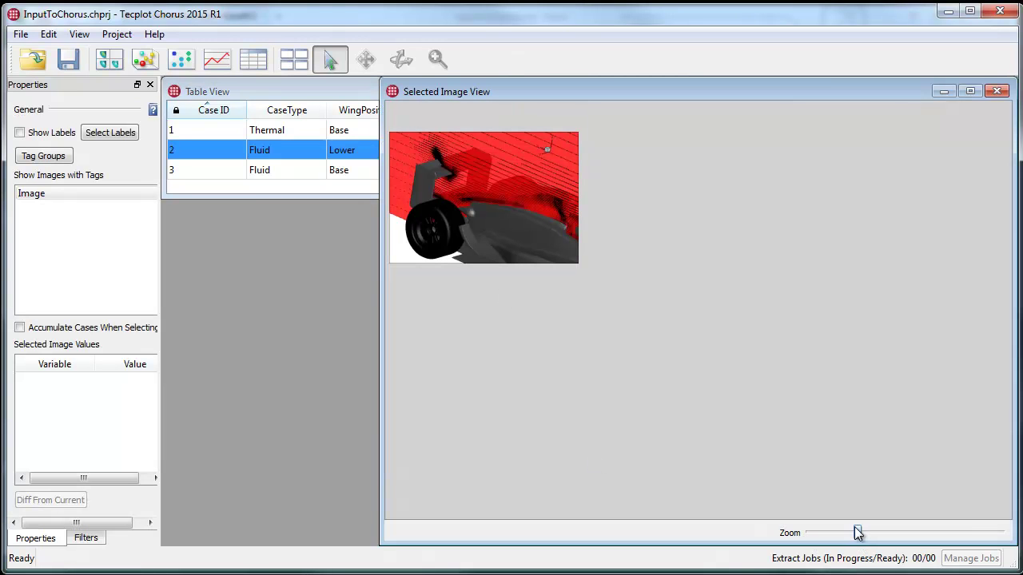
{"action": "left_click_drag", "start_coordinate": [858, 533], "coordinate": [943, 533]}
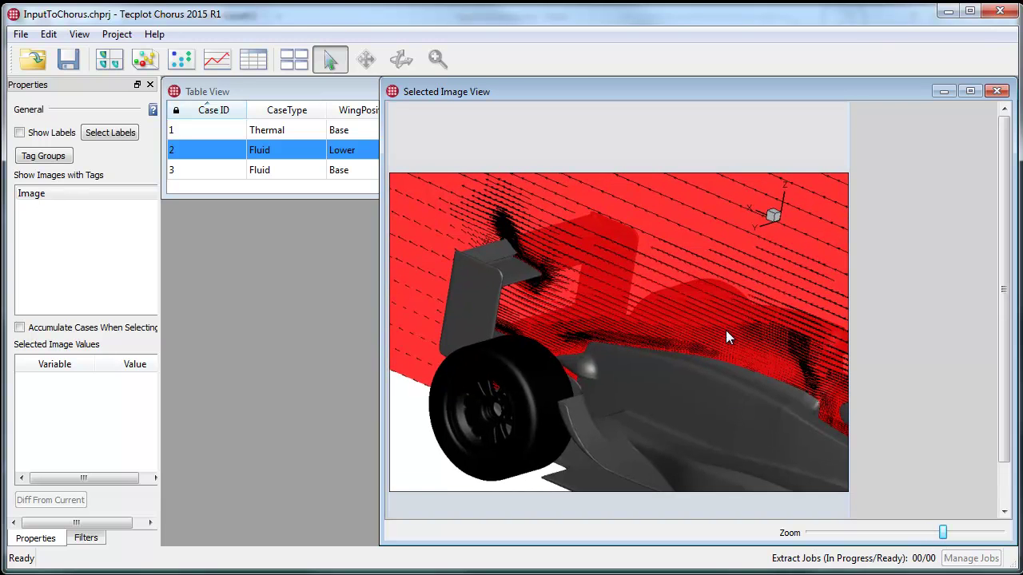
{"action": "left_click", "coordinate": [997, 91]}
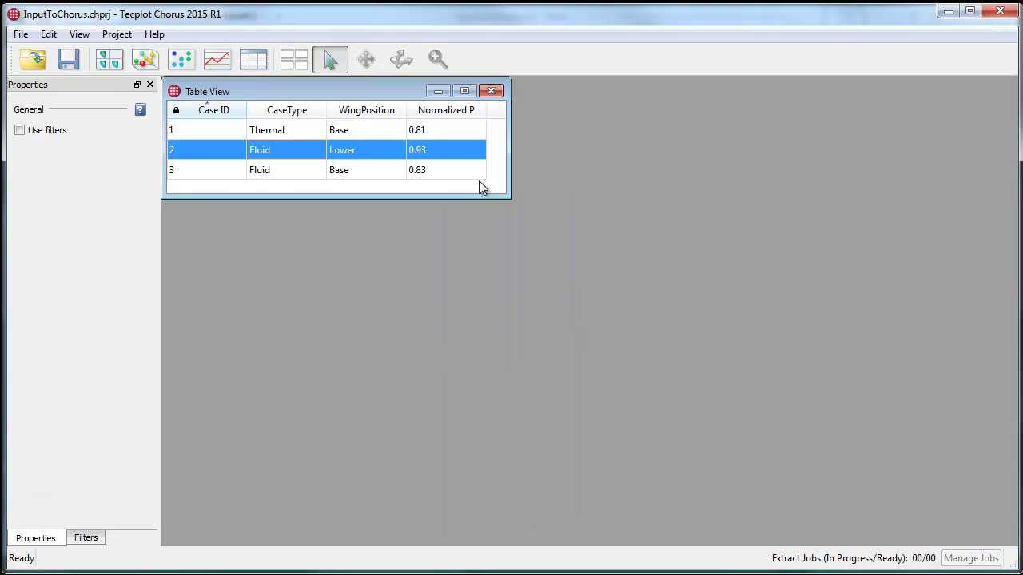
View case 2's DataFile in Tecplot 360 with the RearWing.sty style template.
{"action": "right_click", "coordinate": [365, 151]}
{"action": "left_click", "coordinate": [416, 173]}
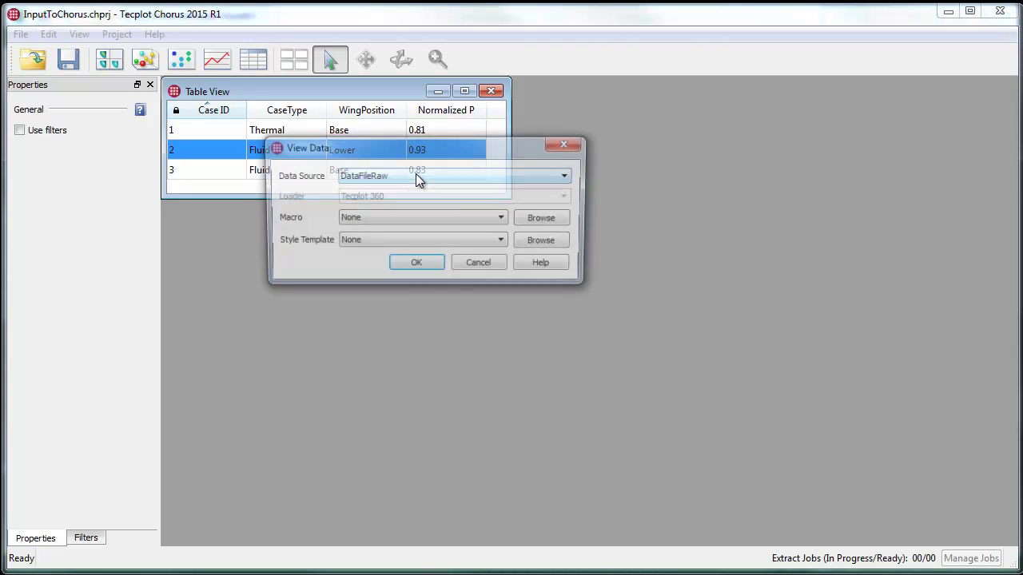
{"action": "left_click", "coordinate": [458, 177]}
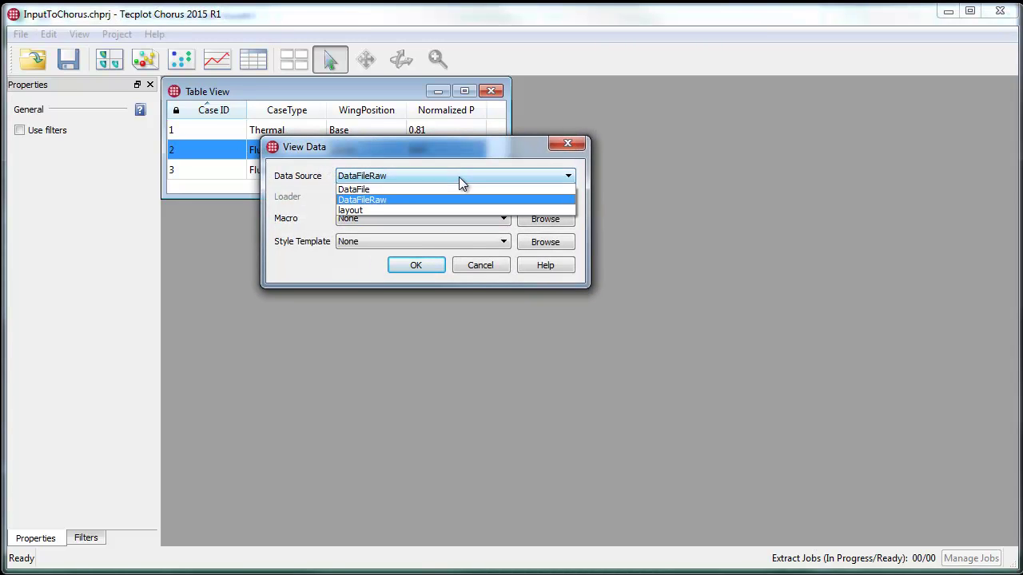
{"action": "left_click", "coordinate": [397, 188]}
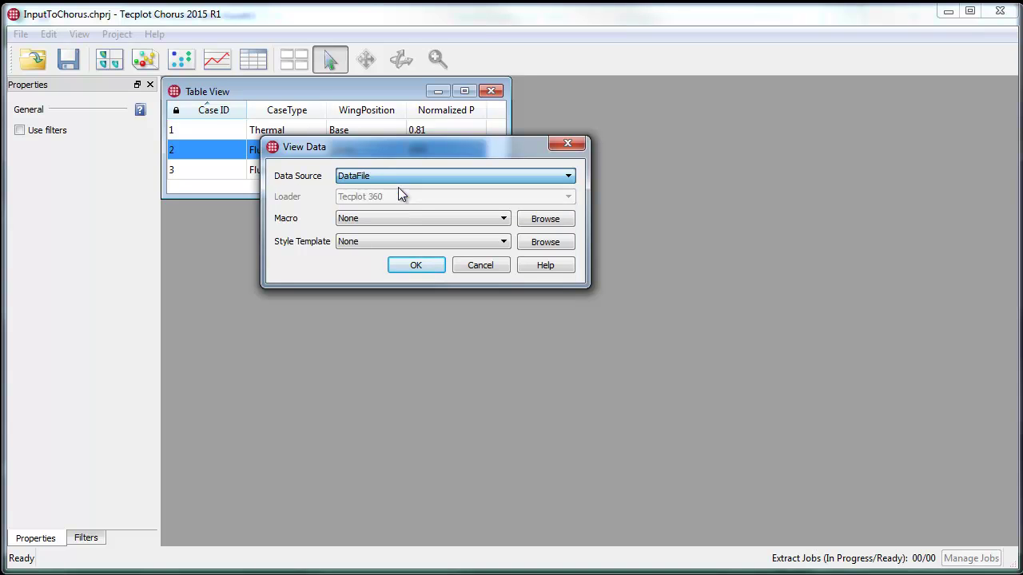
{"action": "left_click", "coordinate": [405, 241]}
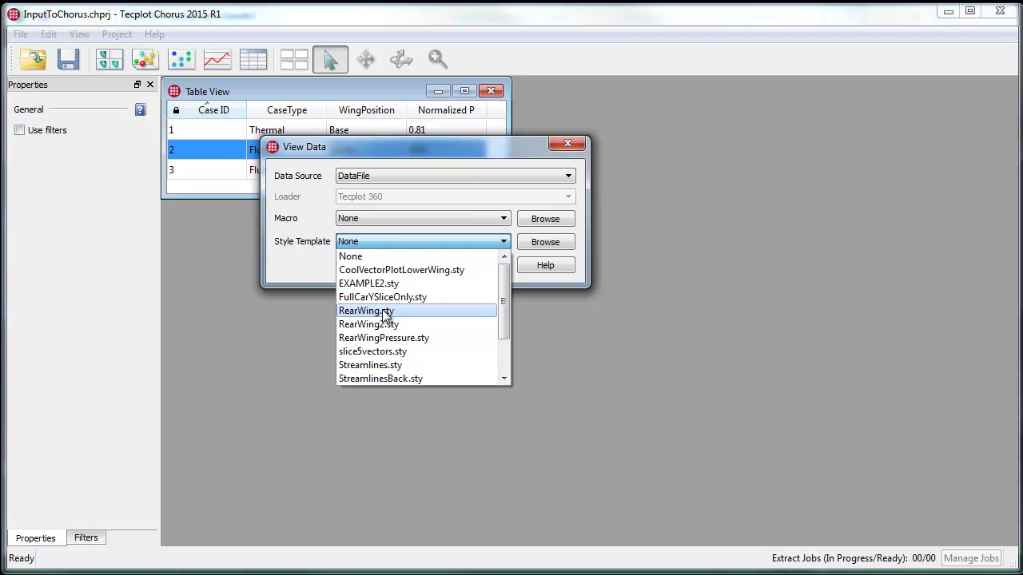
{"action": "left_click", "coordinate": [386, 312]}
{"action": "left_click", "coordinate": [417, 267]}
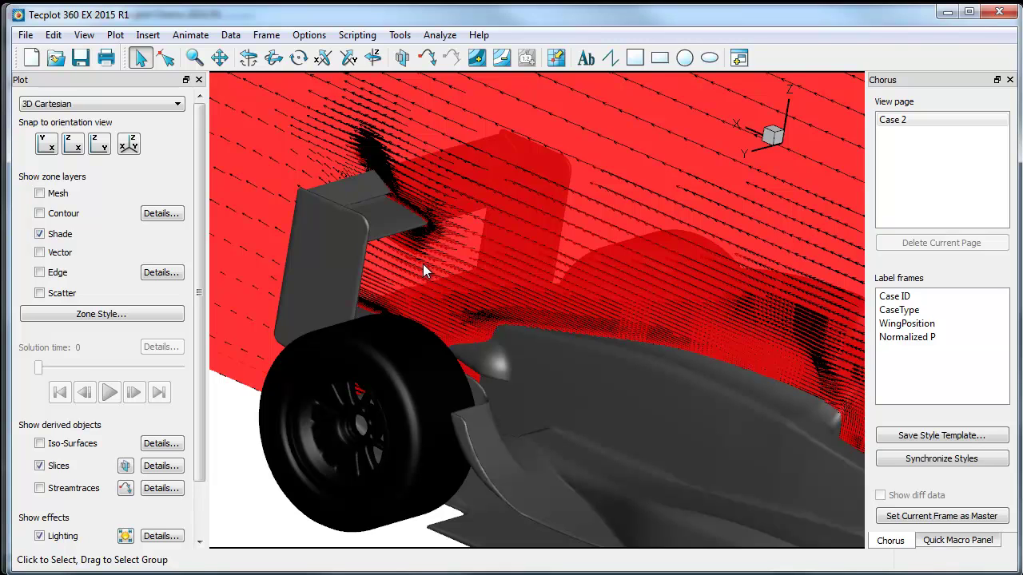
Turn the view toward the rear wing and colour it by the C3: P contour.
{"action": "left_click_drag", "start_coordinate": [525, 306], "coordinate": [509, 252]}
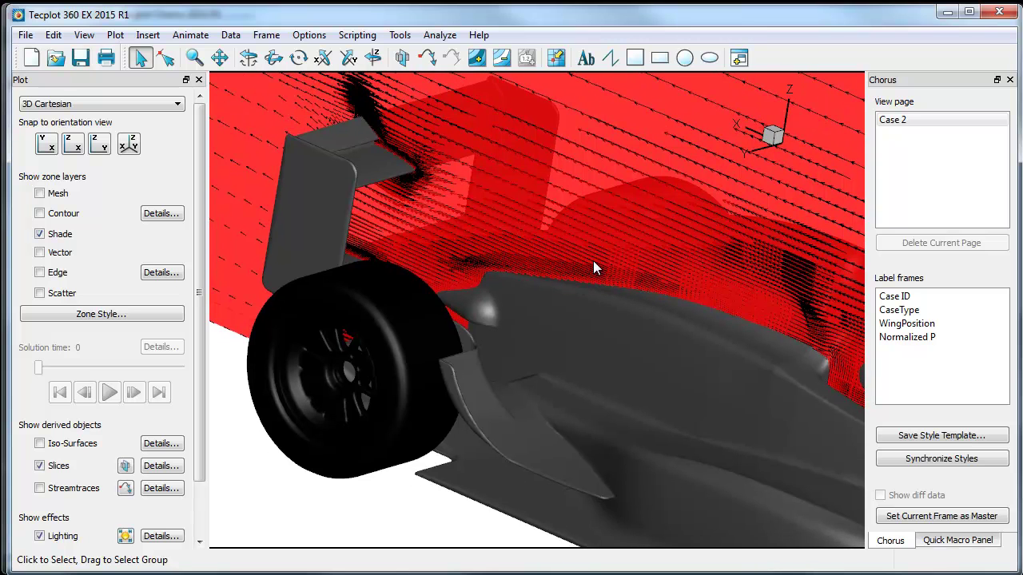
{"action": "left_click_drag", "start_coordinate": [594, 268], "coordinate": [678, 326]}
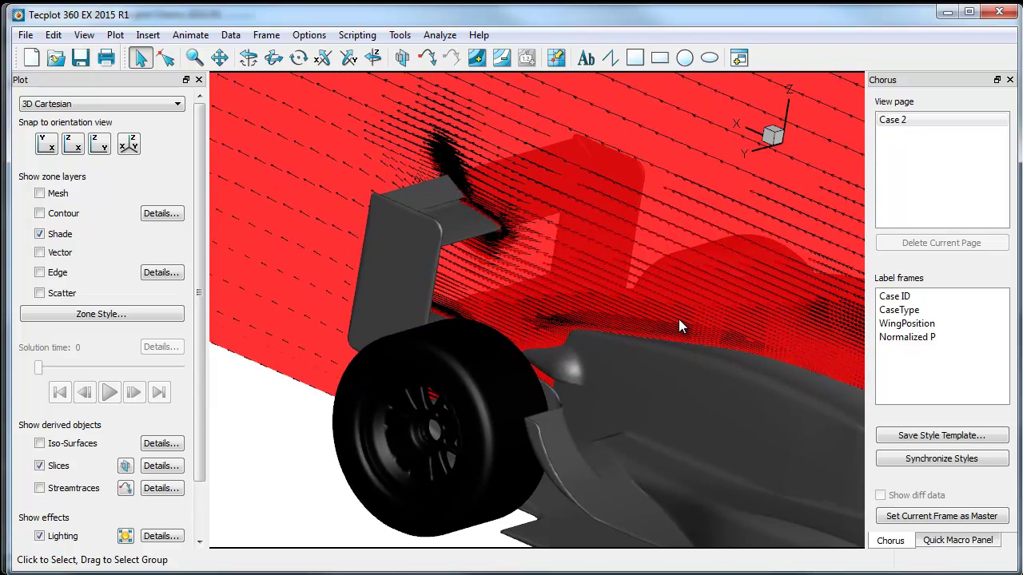
{"action": "right_click", "coordinate": [413, 243]}
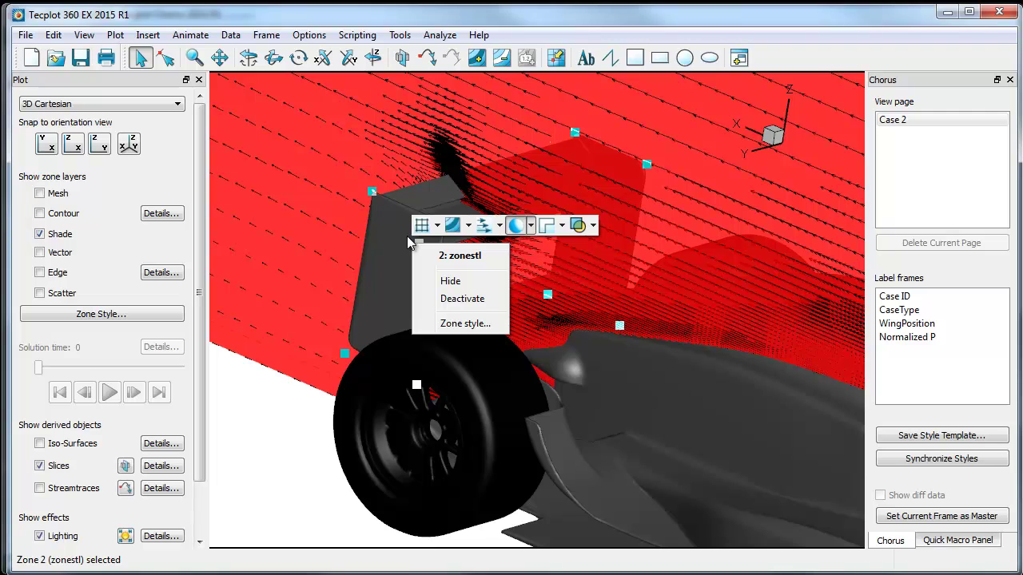
{"action": "left_click", "coordinate": [453, 226]}
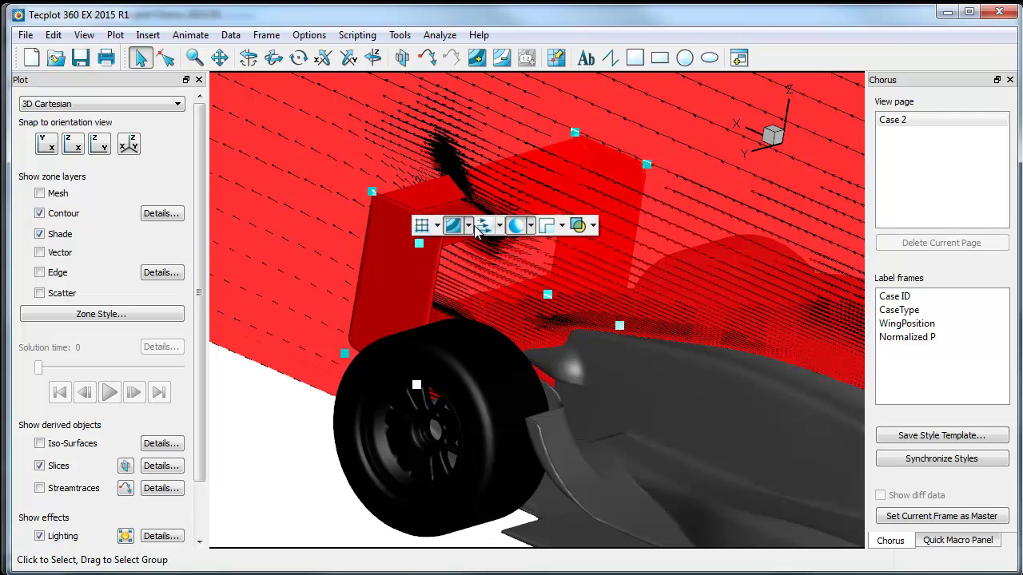
{"action": "left_click", "coordinate": [468, 226]}
{"action": "left_click", "coordinate": [480, 282]}
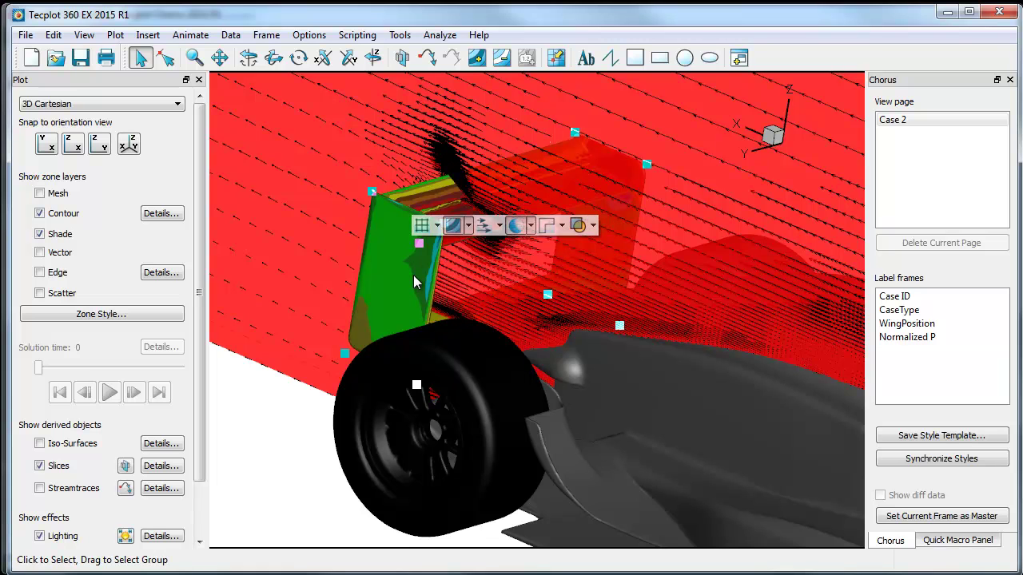
{"action": "left_click", "coordinate": [532, 228]}
Hide the red slice and reselect the rear wing.
{"action": "right_click", "coordinate": [581, 289]}
{"action": "left_click", "coordinate": [619, 329]}
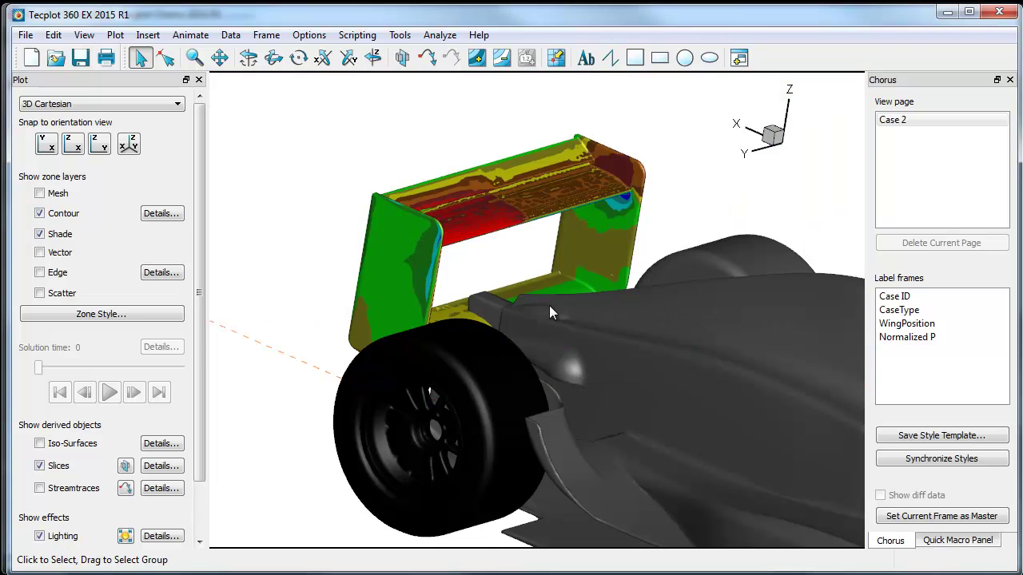
{"action": "scroll", "coordinate": [493, 276], "scroll_direction": "up", "scroll_amount": 3}
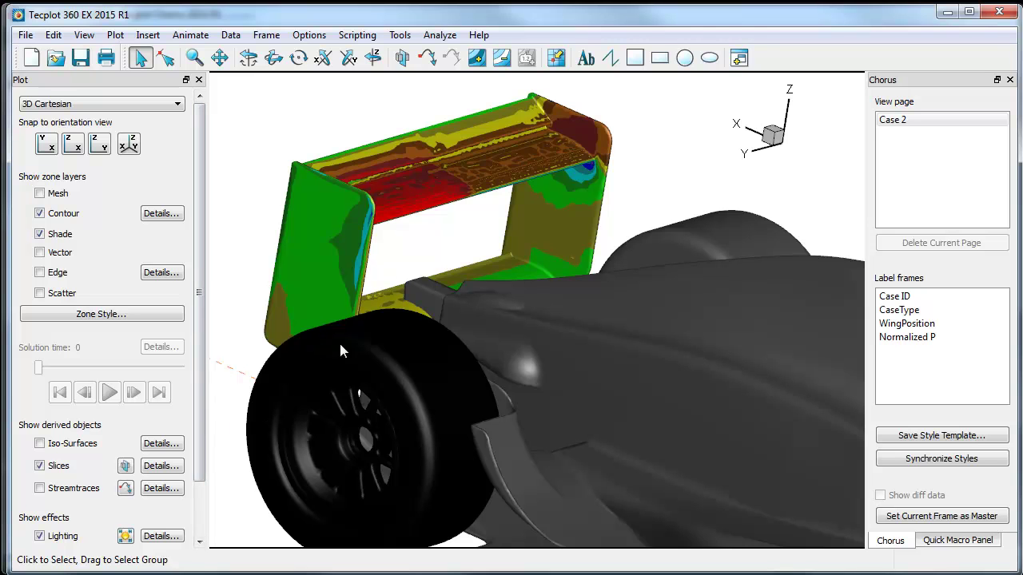
{"action": "left_click", "coordinate": [403, 222]}
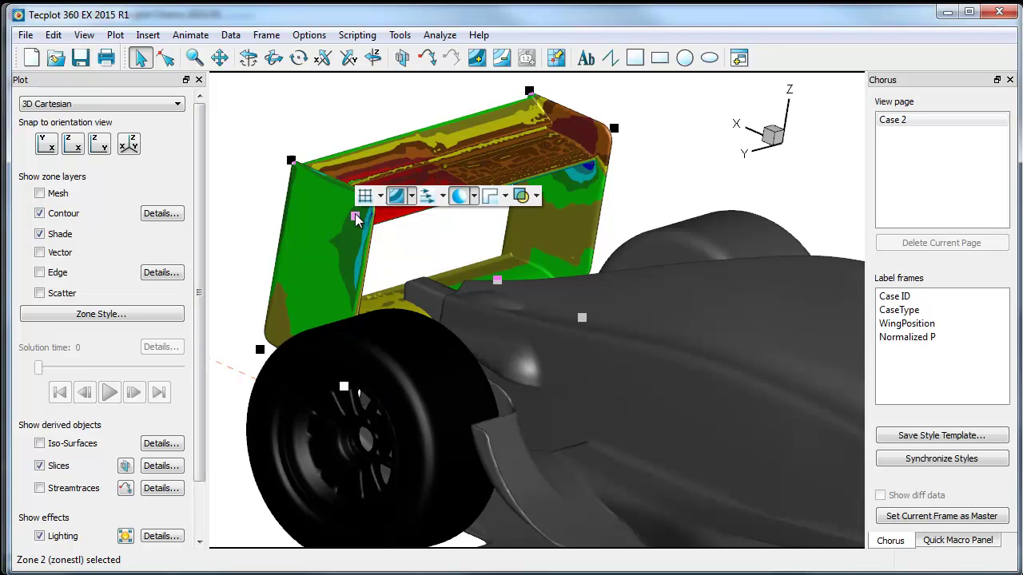
Turn on vectors for the rear wing zone.
{"action": "right_click", "coordinate": [356, 214]}
{"action": "left_click", "coordinate": [423, 199]}
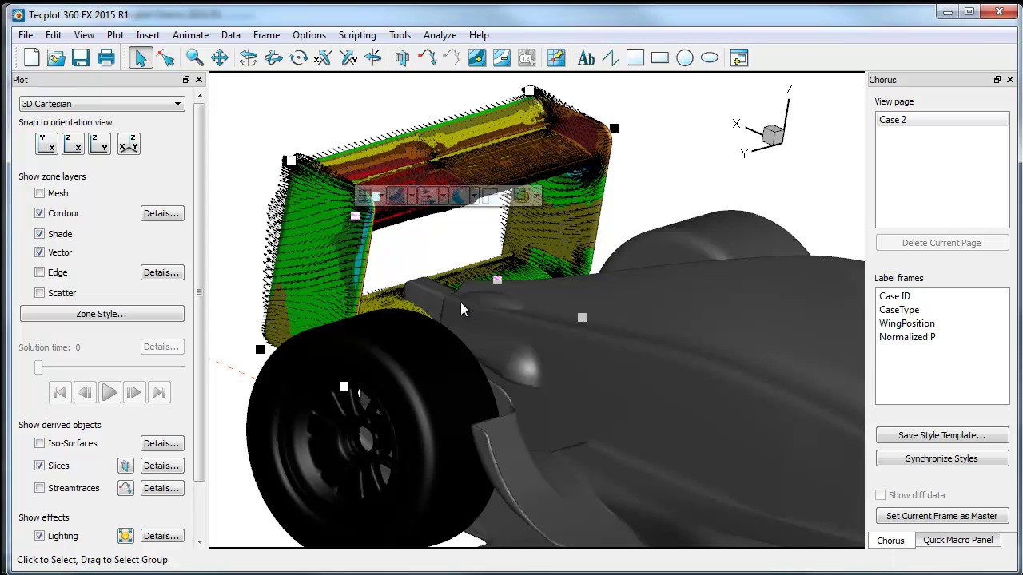
{"action": "scroll", "coordinate": [449, 351], "scroll_direction": "up", "scroll_amount": 3}
Hide the car body and wheel zones, then orbit to a three-quarter wing view.
{"action": "left_click", "coordinate": [532, 356]}
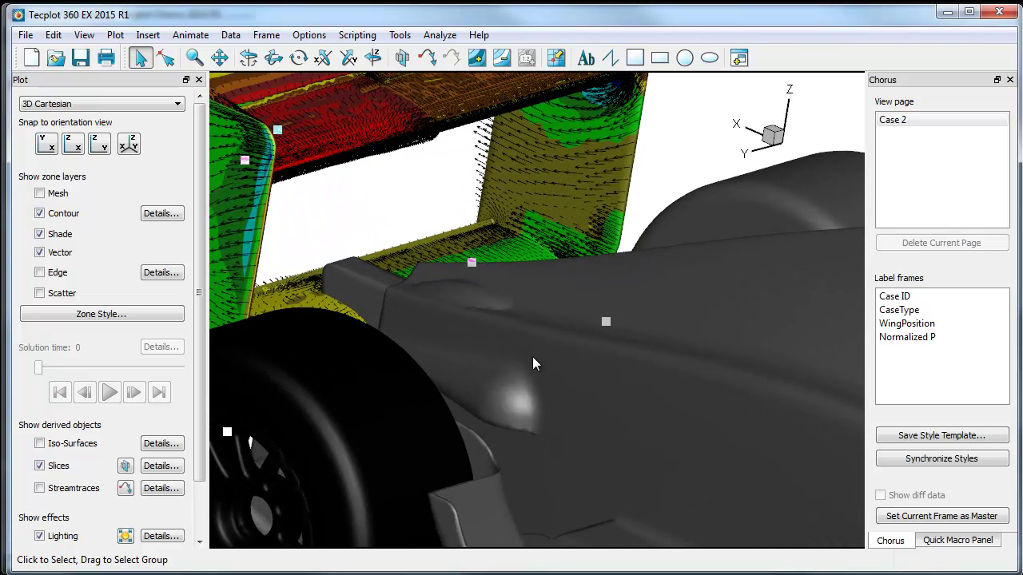
{"action": "right_click", "coordinate": [532, 356]}
{"action": "left_click", "coordinate": [570, 394]}
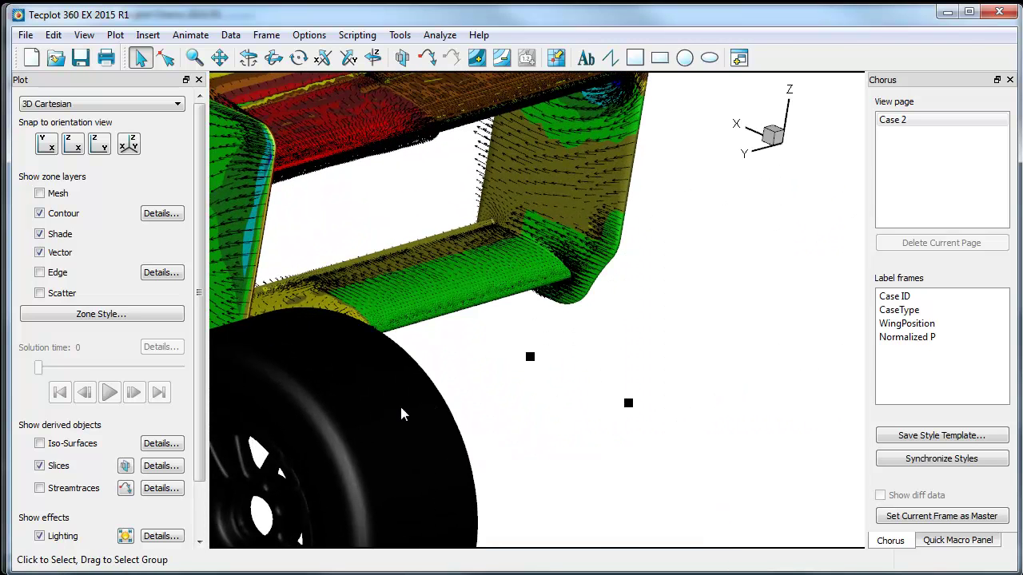
{"action": "left_click", "coordinate": [370, 414]}
{"action": "right_click", "coordinate": [370, 414]}
{"action": "left_click", "coordinate": [407, 453]}
{"action": "scroll", "coordinate": [448, 440], "scroll_direction": "down", "scroll_amount": 4}
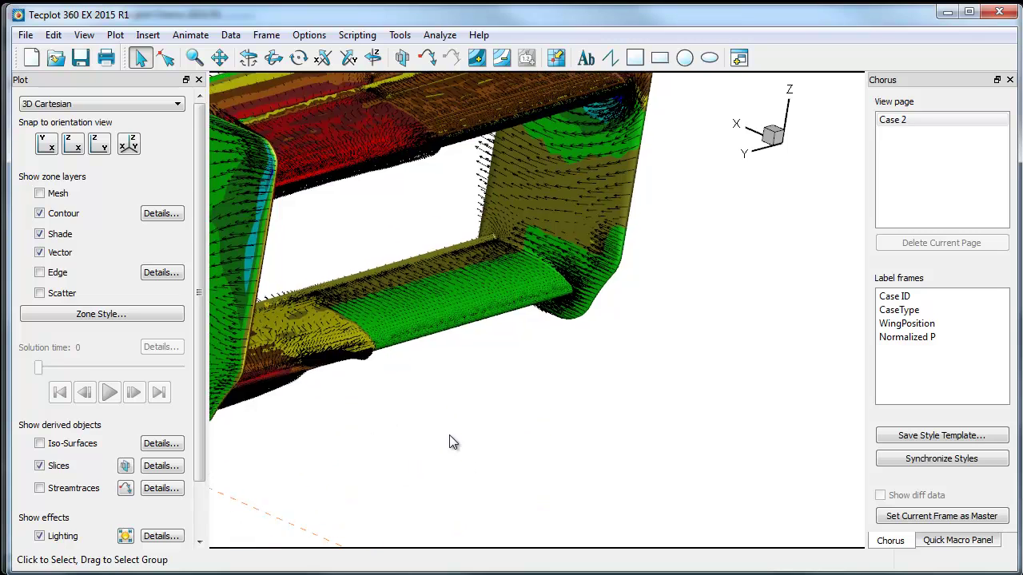
{"action": "left_click_drag", "start_coordinate": [601, 484], "coordinate": [589, 399]}
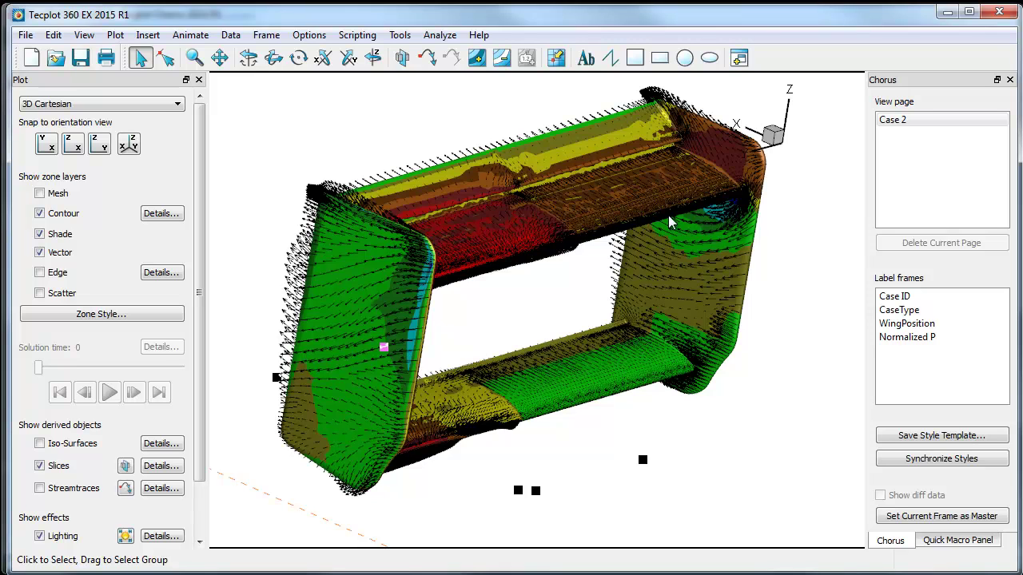
Save the current plot style as style template DataRWonly.
{"action": "left_click", "coordinate": [959, 438]}
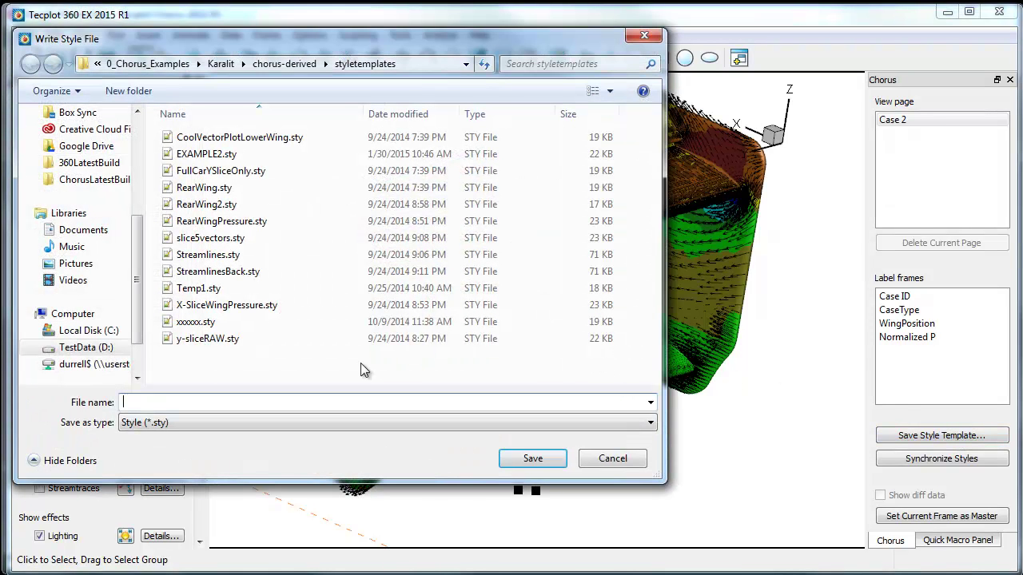
{"action": "type", "text": "Data"}
{"action": "type", "text": "R"}
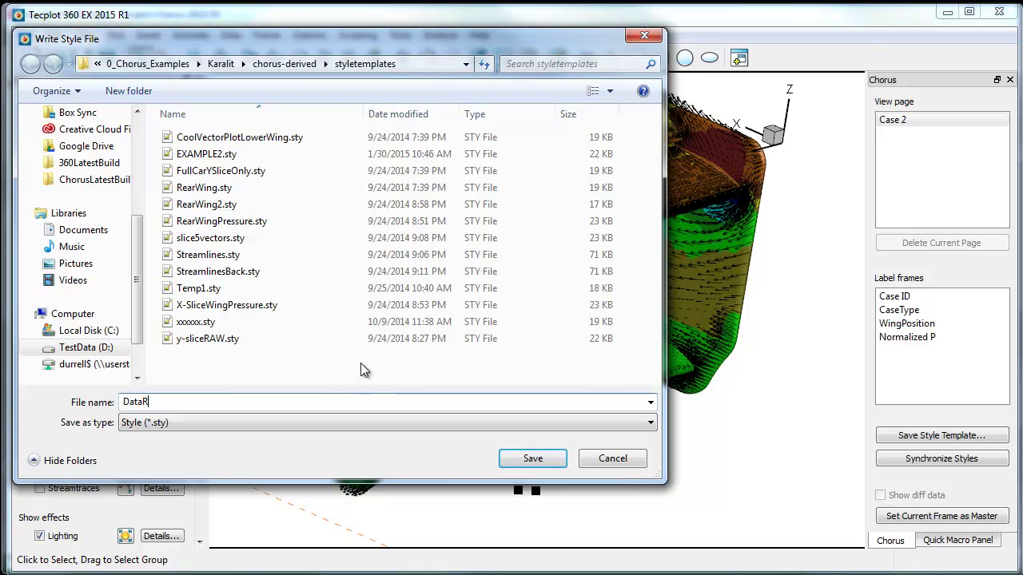
{"action": "type", "text": "Wonly"}
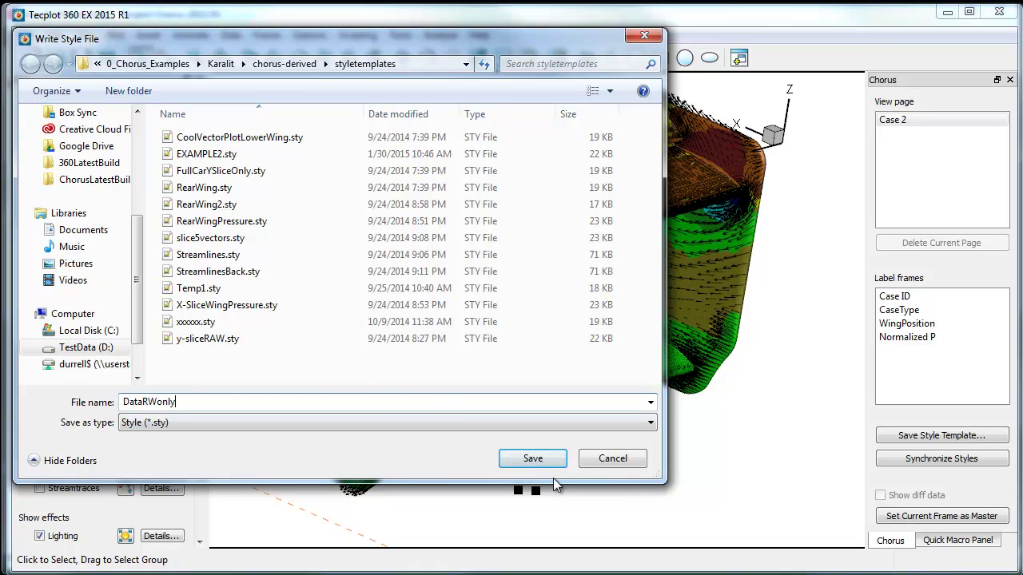
{"action": "left_click", "coordinate": [559, 457]}
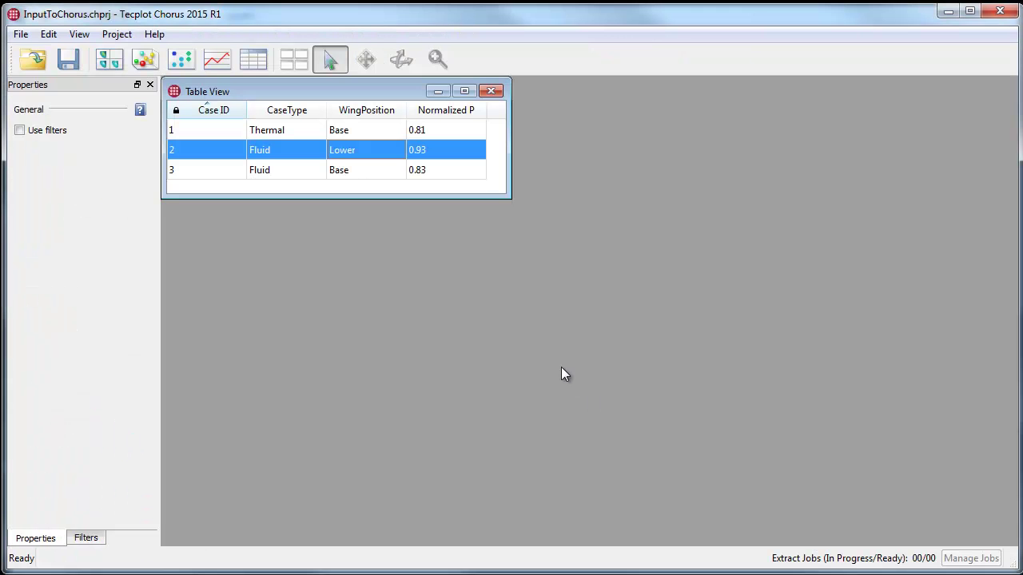
Create images for all three cases using the DataRWonly.sty style template.
{"action": "left_click", "coordinate": [391, 132], "text": "ctrl"}
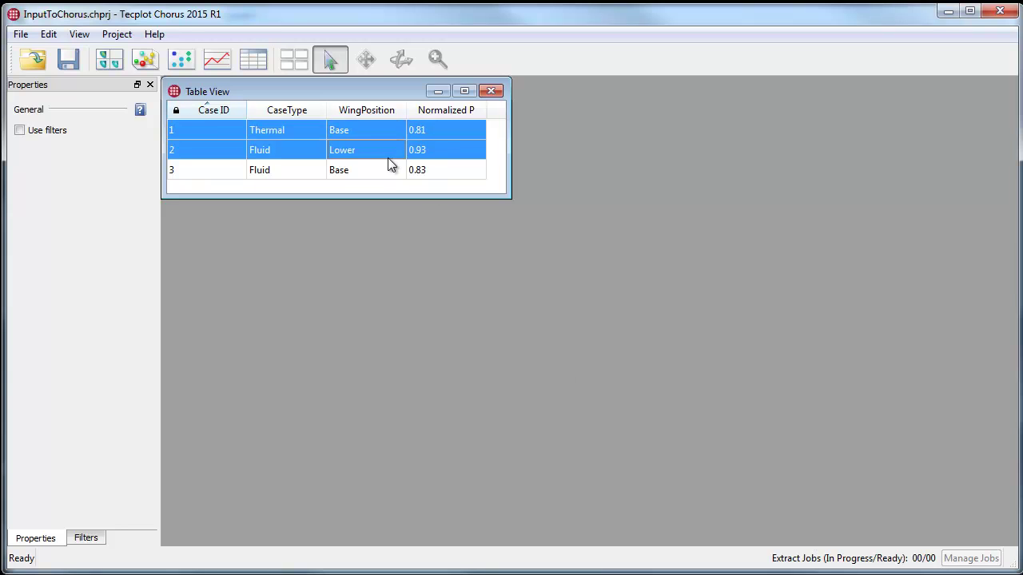
{"action": "left_click", "coordinate": [389, 169], "text": "ctrl"}
{"action": "right_click", "coordinate": [386, 166]}
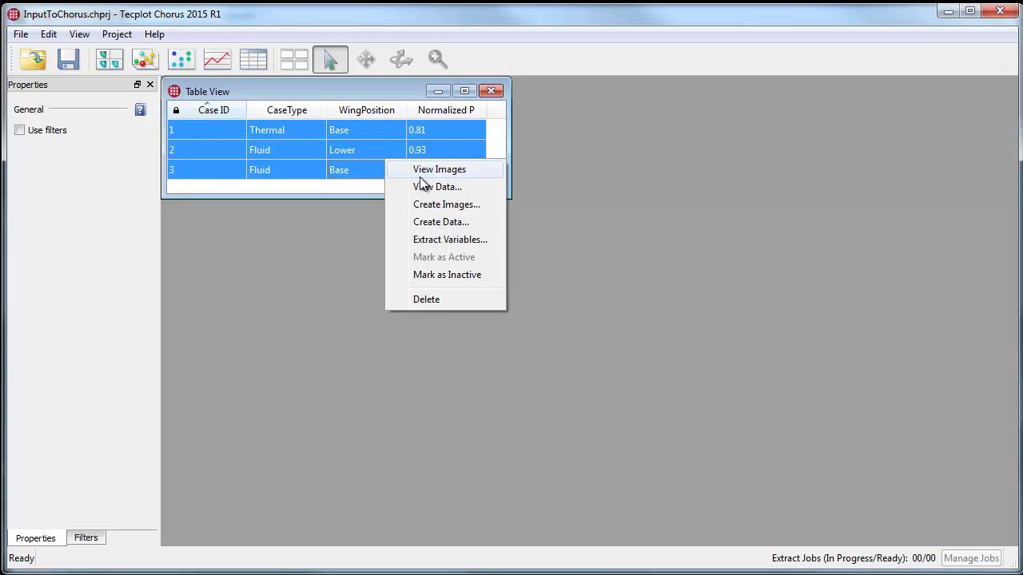
{"action": "left_click", "coordinate": [432, 205]}
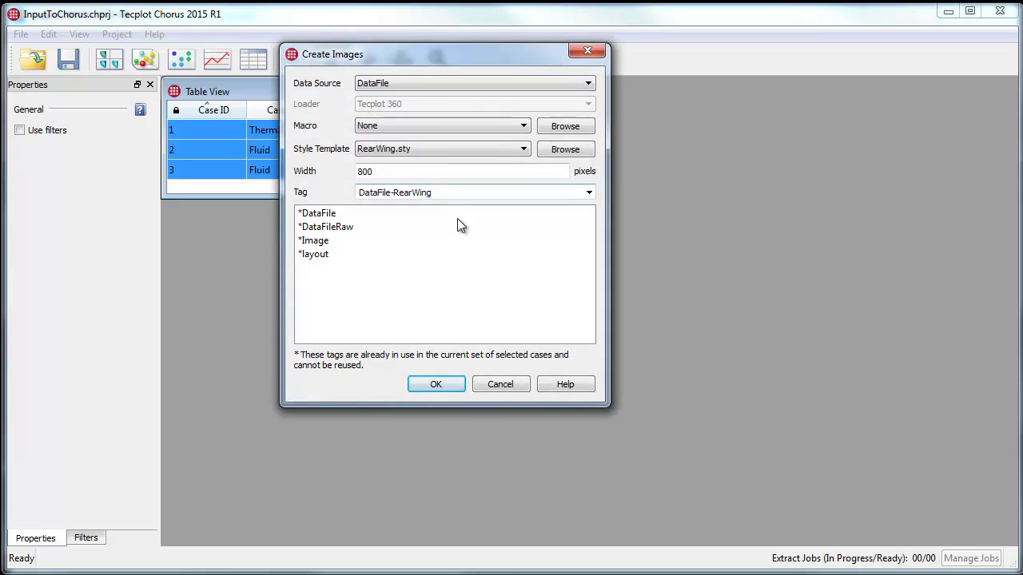
{"action": "left_click", "coordinate": [454, 151]}
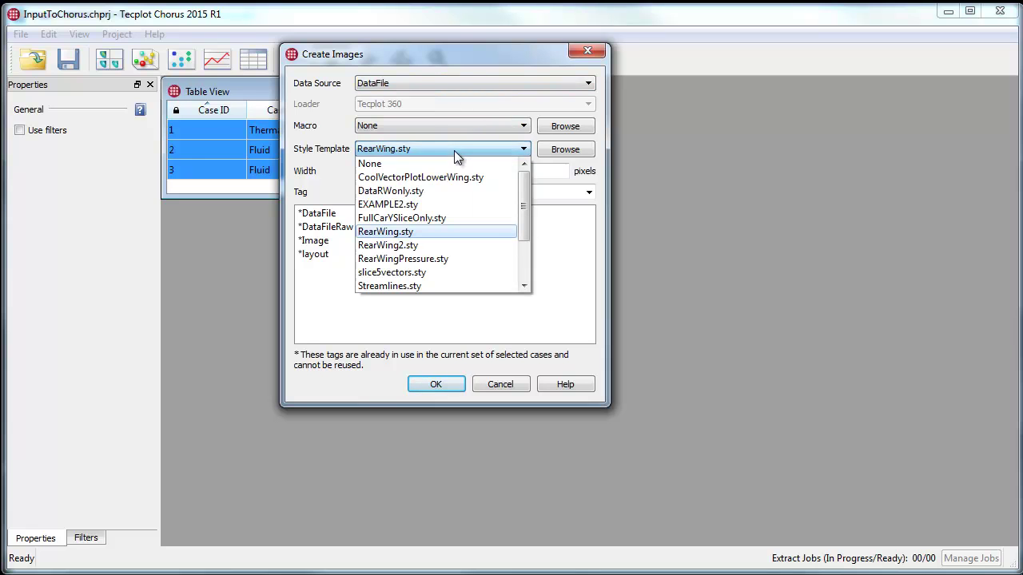
{"action": "scroll", "coordinate": [446, 210], "scroll_direction": "down", "scroll_amount": 1}
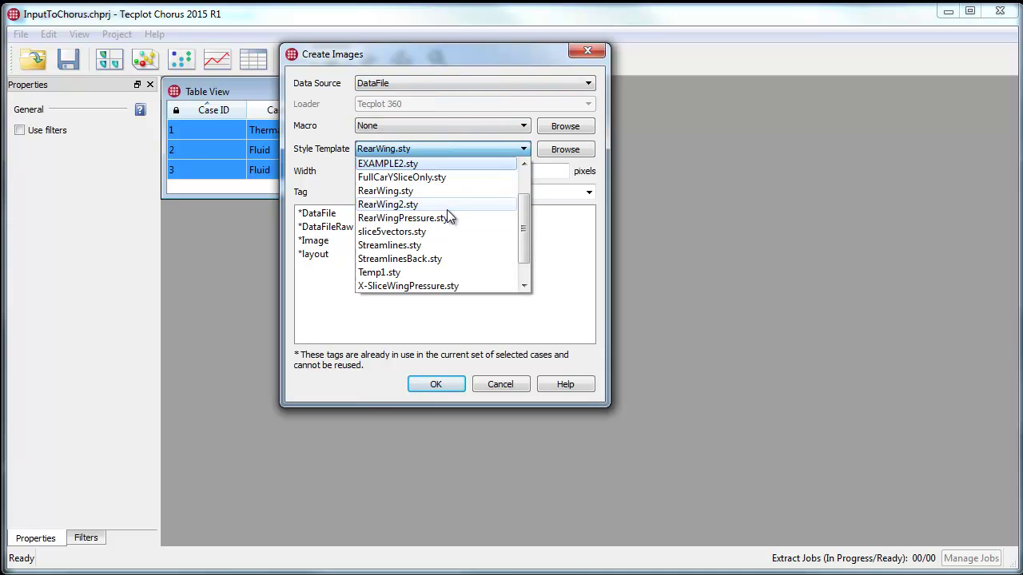
{"action": "scroll", "coordinate": [447, 209], "scroll_direction": "down", "scroll_amount": 1}
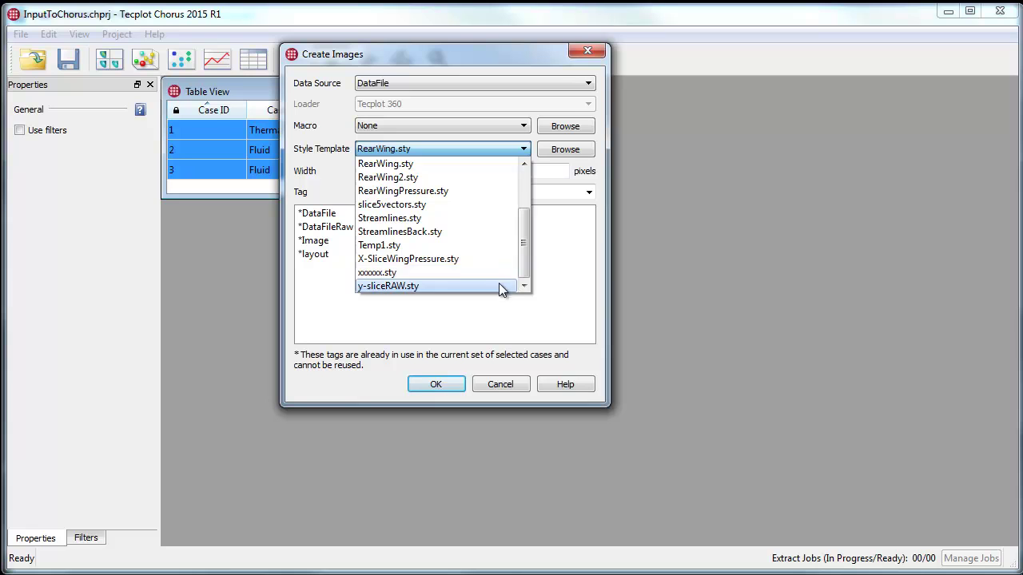
{"action": "scroll", "coordinate": [421, 248], "scroll_direction": "up", "scroll_amount": 2}
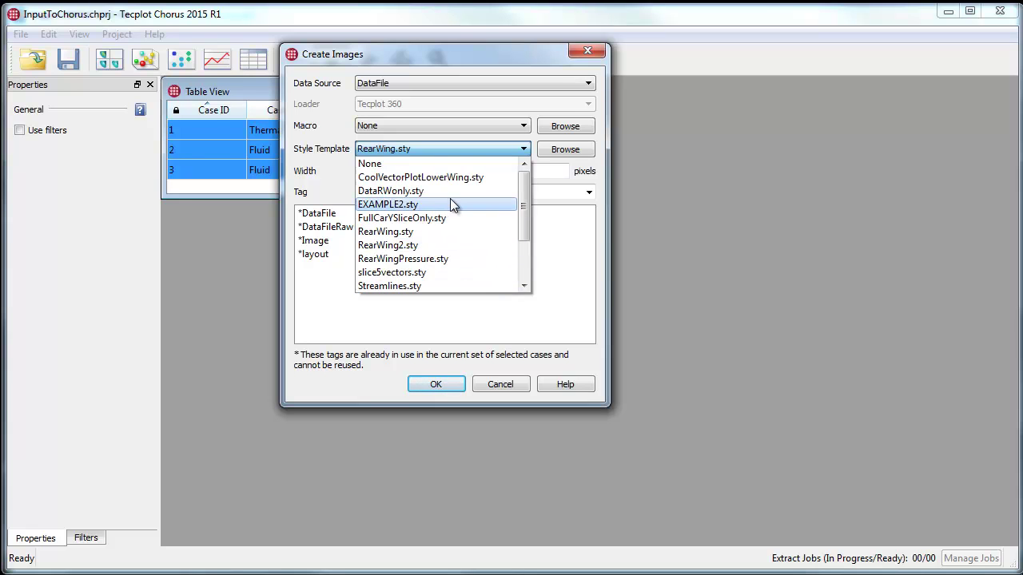
{"action": "left_click", "coordinate": [411, 191]}
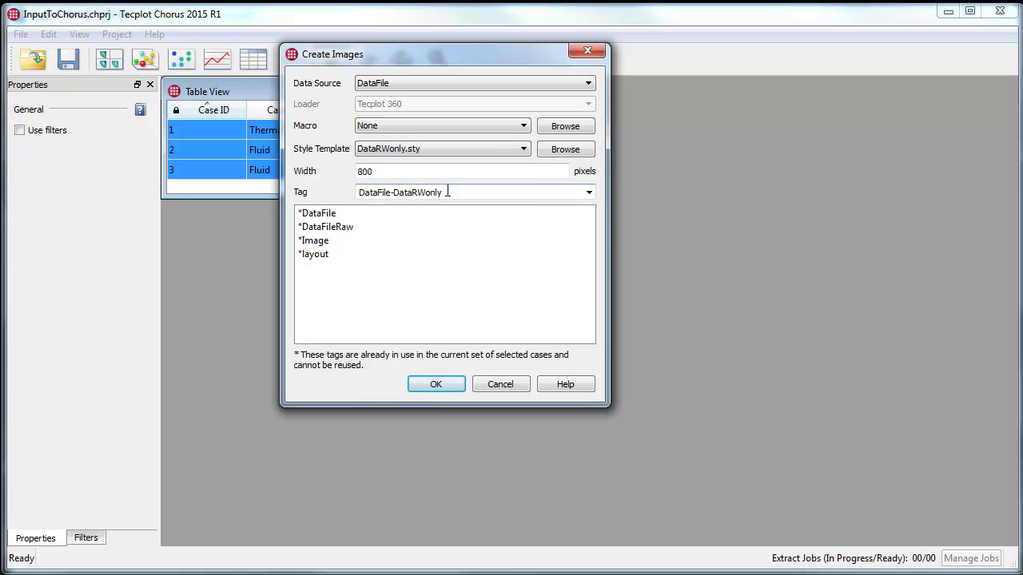
{"action": "left_click", "coordinate": [436, 383]}
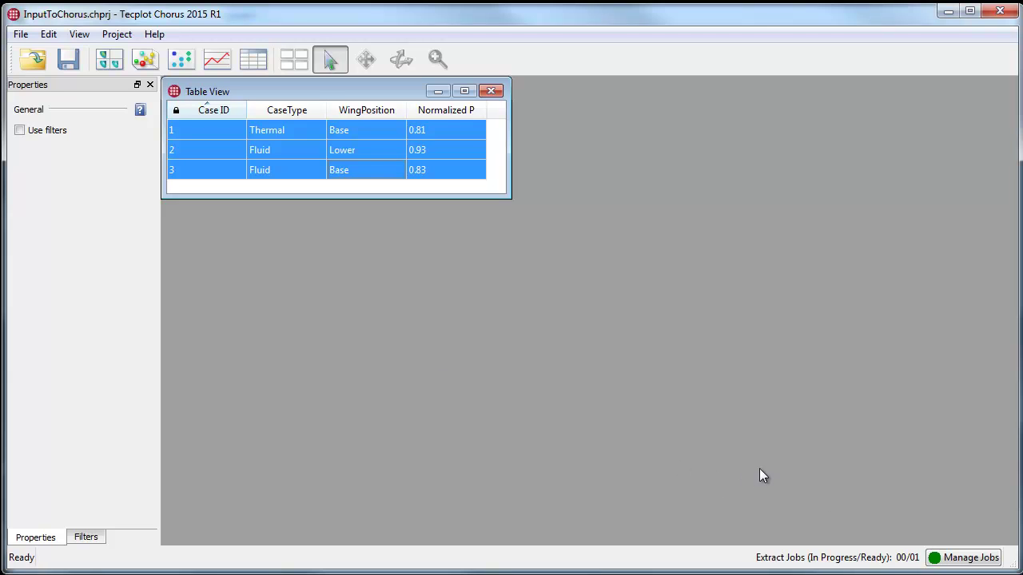
Deposit the finished image job into the project as tag DataFile-DataRWonly.
{"action": "left_click", "coordinate": [960, 557]}
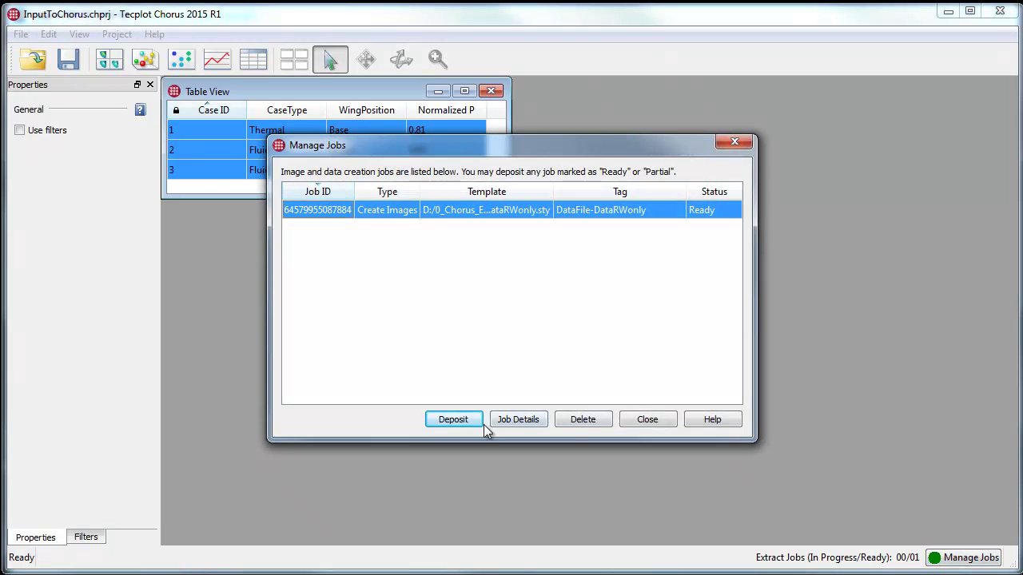
{"action": "left_click", "coordinate": [478, 421]}
{"action": "left_click", "coordinate": [904, 544]}
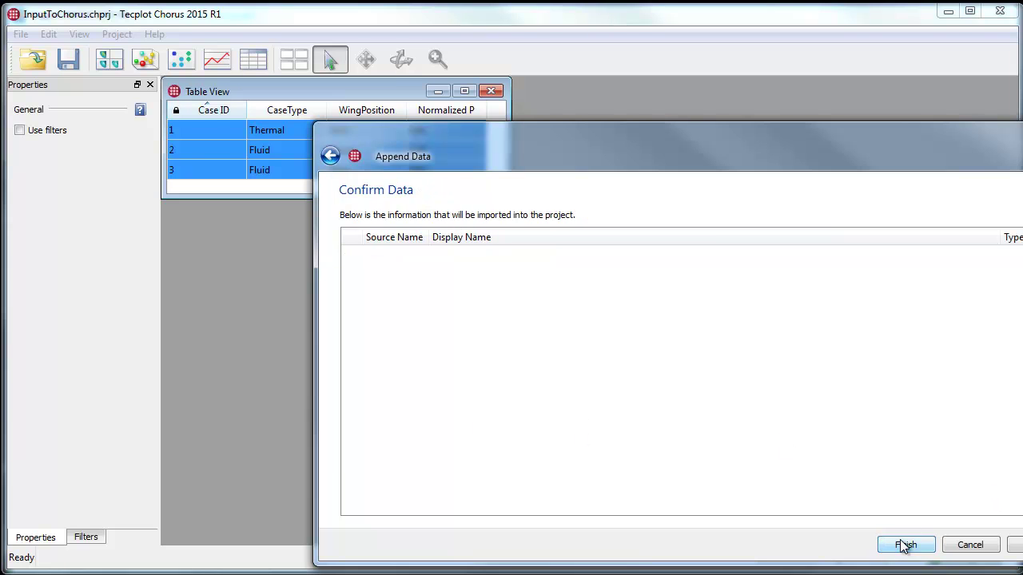
{"action": "left_click", "coordinate": [904, 544]}
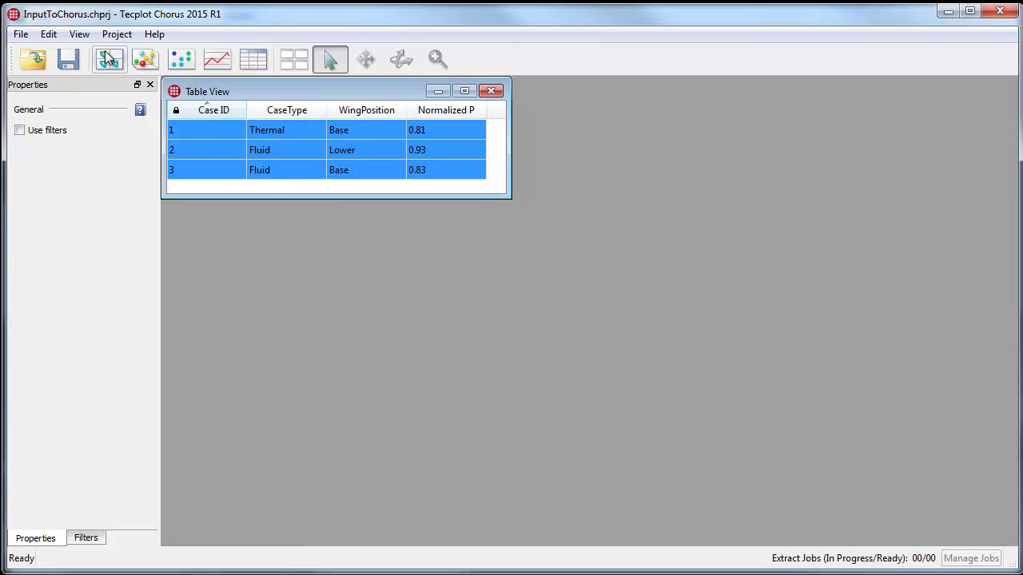
Show Matrix View with rows by Tag (DataFile-DataRWonly, Image) and columns by Case ID.
{"action": "left_click", "coordinate": [109, 60]}
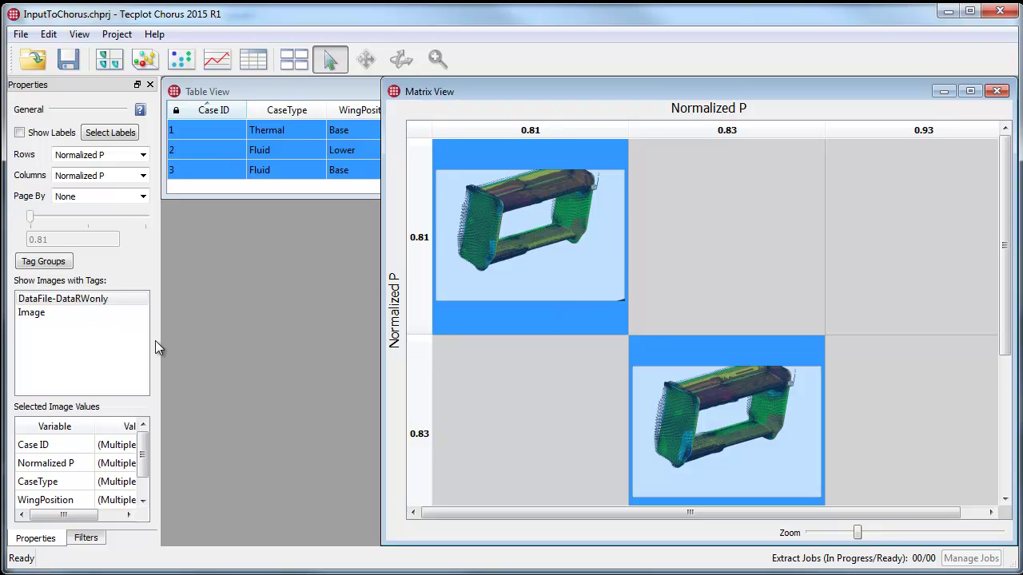
{"action": "left_click", "coordinate": [142, 175]}
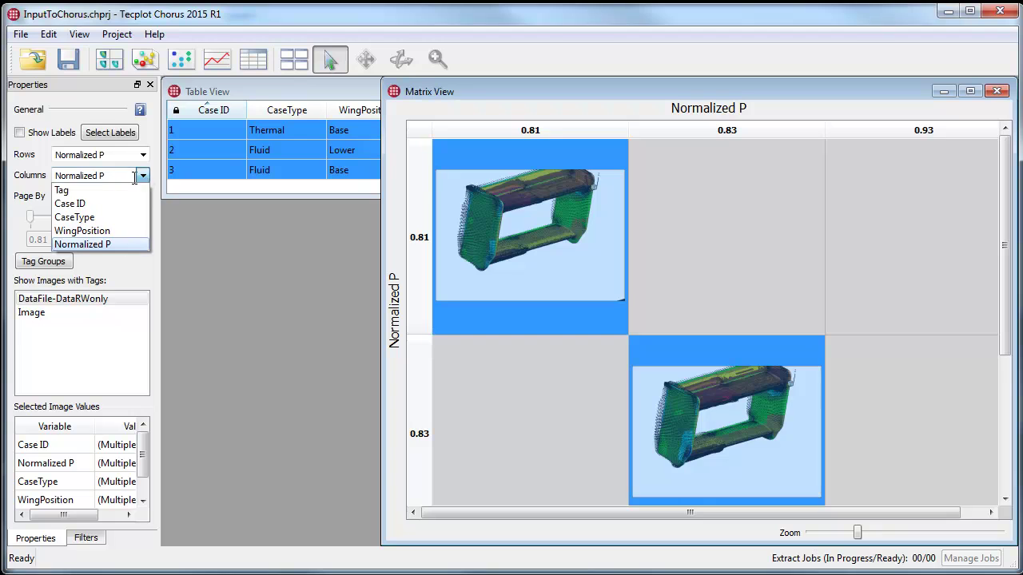
{"action": "left_click", "coordinate": [96, 218]}
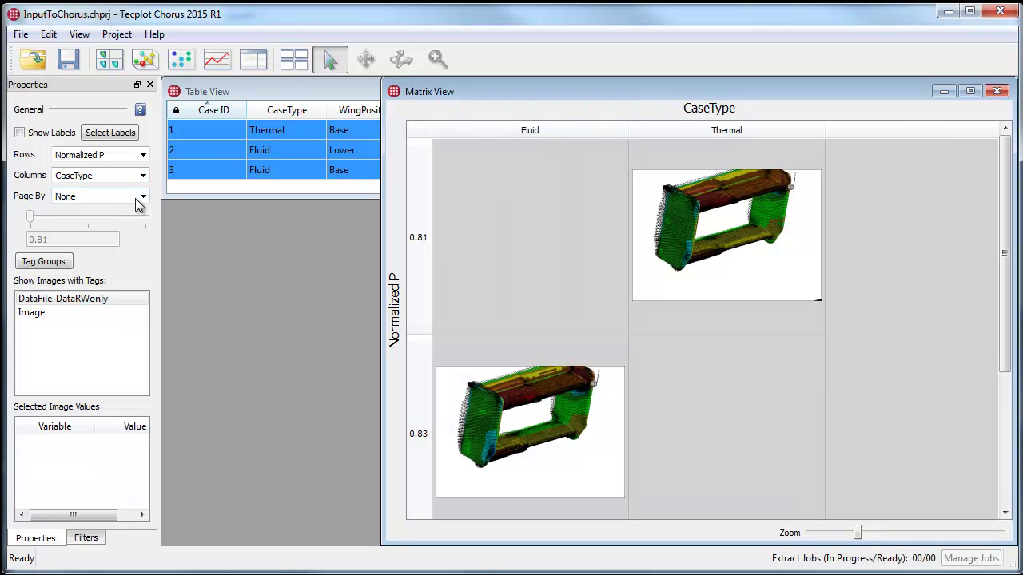
{"action": "left_click", "coordinate": [143, 197]}
{"action": "left_click", "coordinate": [144, 155]}
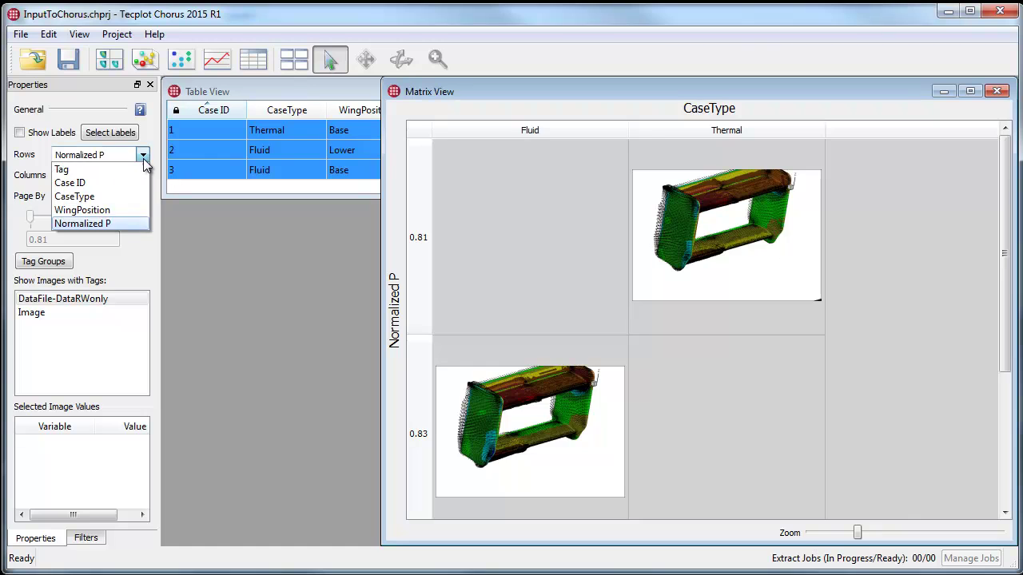
{"action": "left_click", "coordinate": [61, 169]}
{"action": "left_click", "coordinate": [76, 302]}
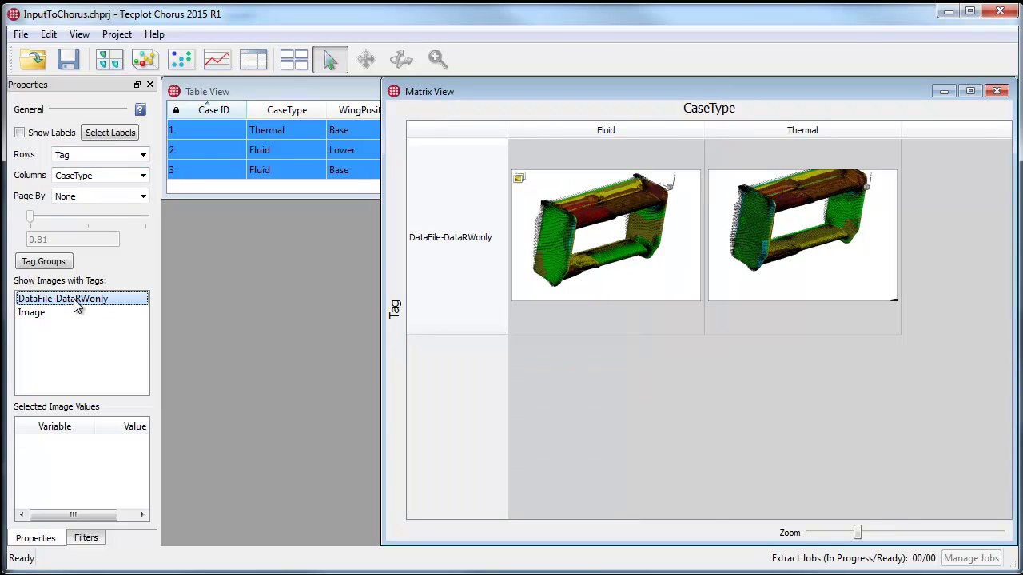
{"action": "left_click", "coordinate": [78, 314]}
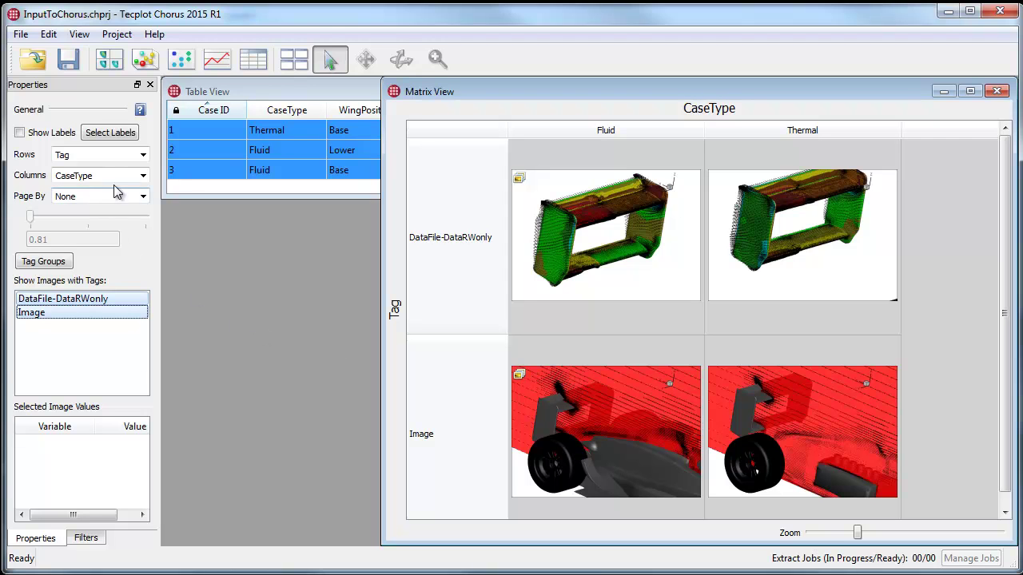
{"action": "left_click", "coordinate": [143, 177]}
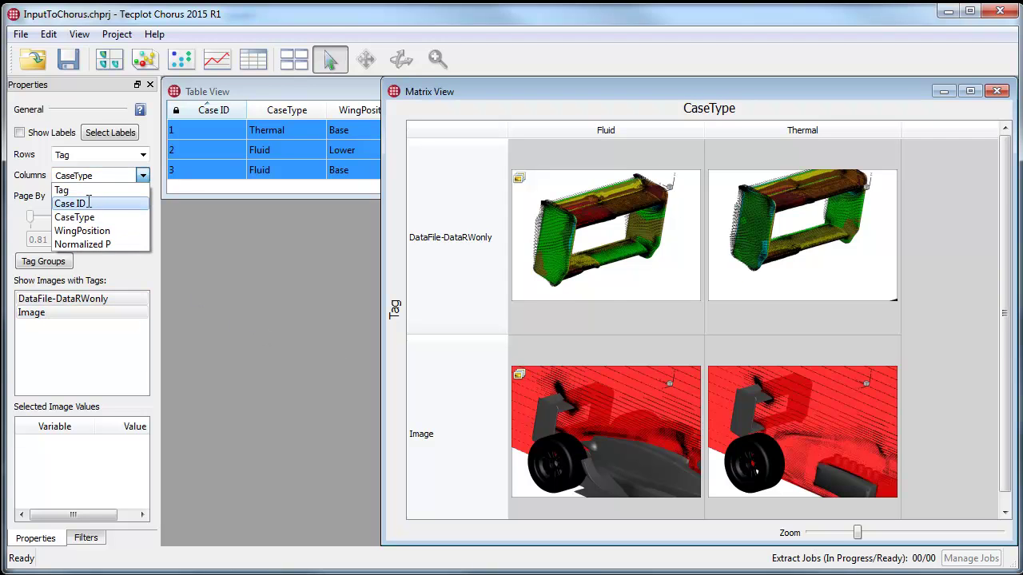
{"action": "left_click", "coordinate": [92, 203]}
{"action": "left_click_drag", "start_coordinate": [829, 94], "coordinate": [637, 90]}
Resize the matrix window and inspect case 1 and case 3 image values (case 3: Normalized P 0.83).
{"action": "left_click_drag", "start_coordinate": [884, 547], "coordinate": [957, 545]}
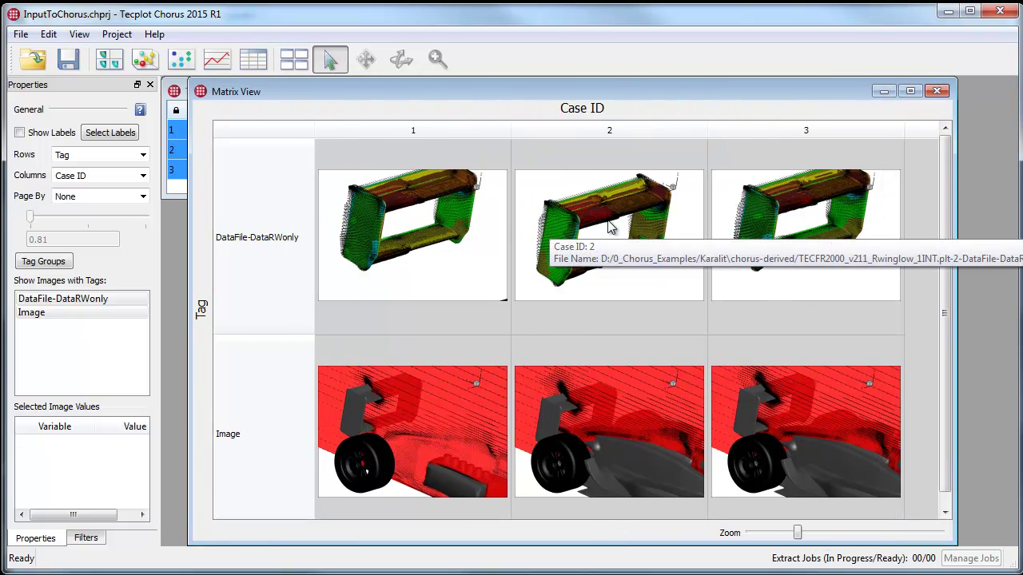
{"action": "left_click", "coordinate": [461, 222]}
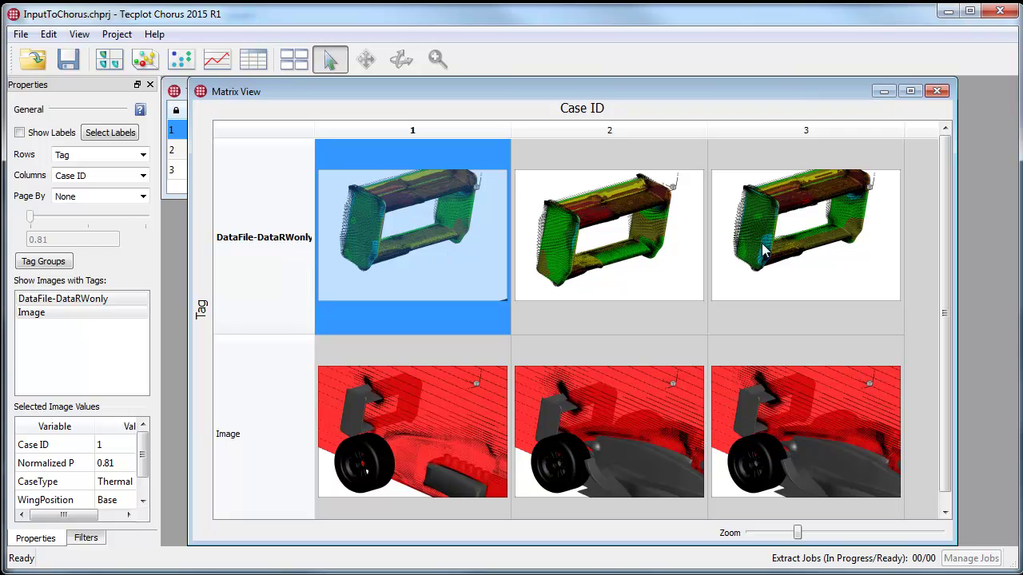
{"action": "left_click", "coordinate": [736, 250]}
{"action": "mouse_move", "coordinate": [827, 266]}
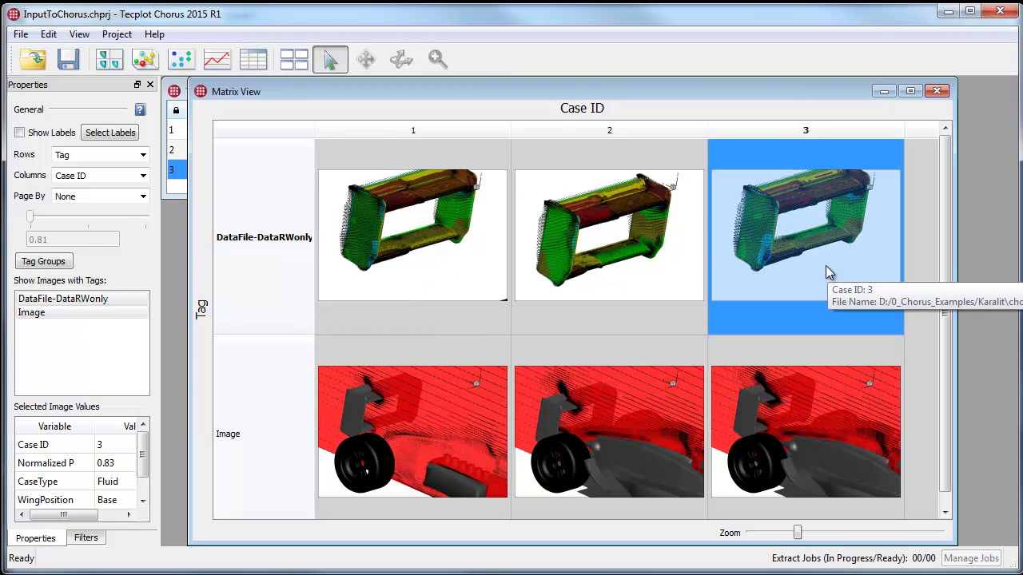